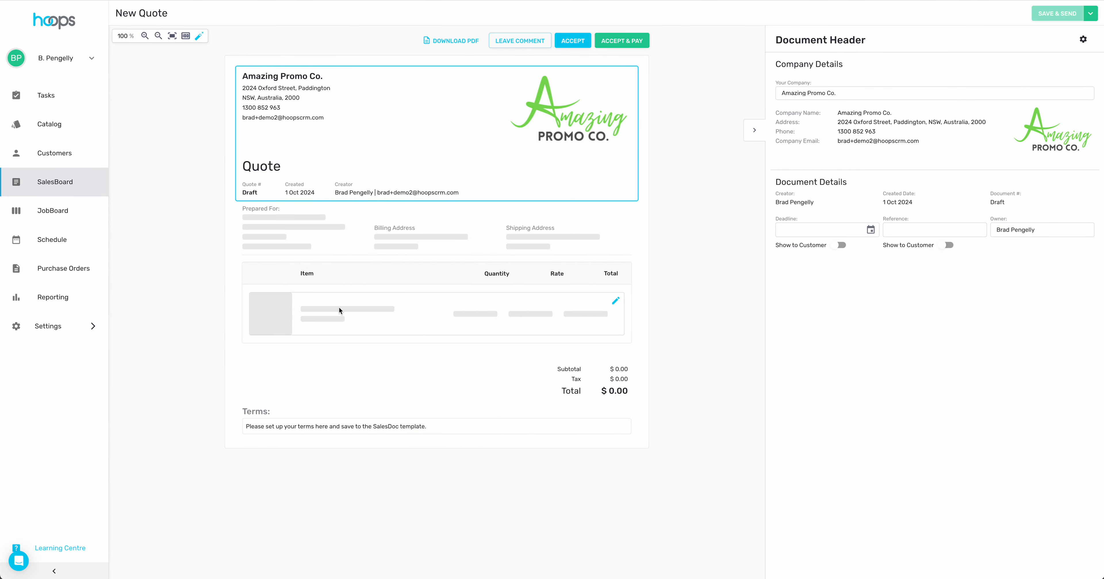
- Open the add-items options from the new quote's empty line item
{"action": "left_click", "coordinate": [339, 310]}
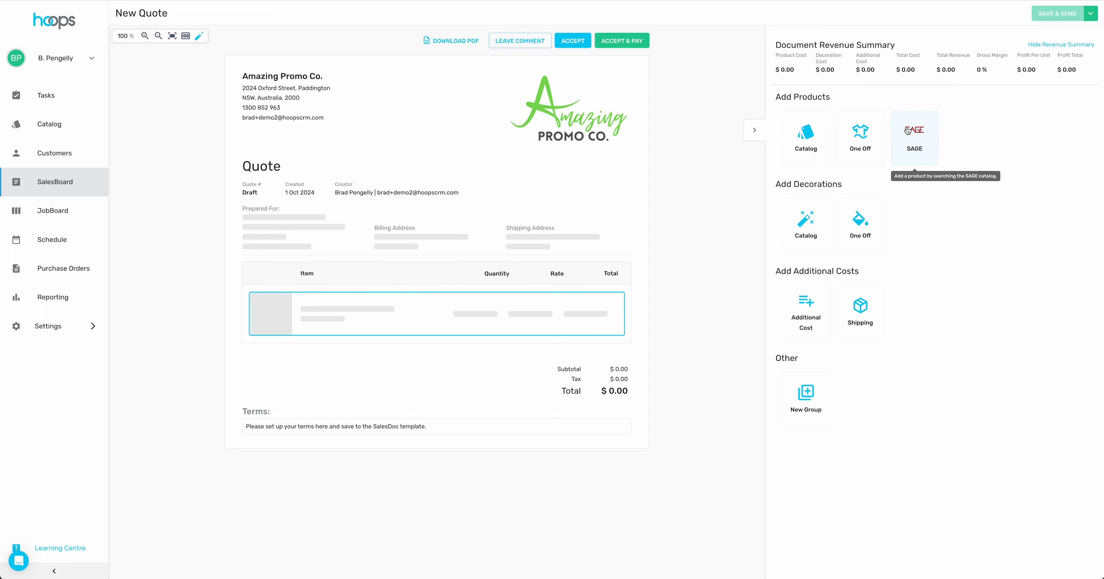
- Search the SAGE catalog for the keyword 'keychain', listing 1000 products
{"action": "left_click", "coordinate": [918, 133]}
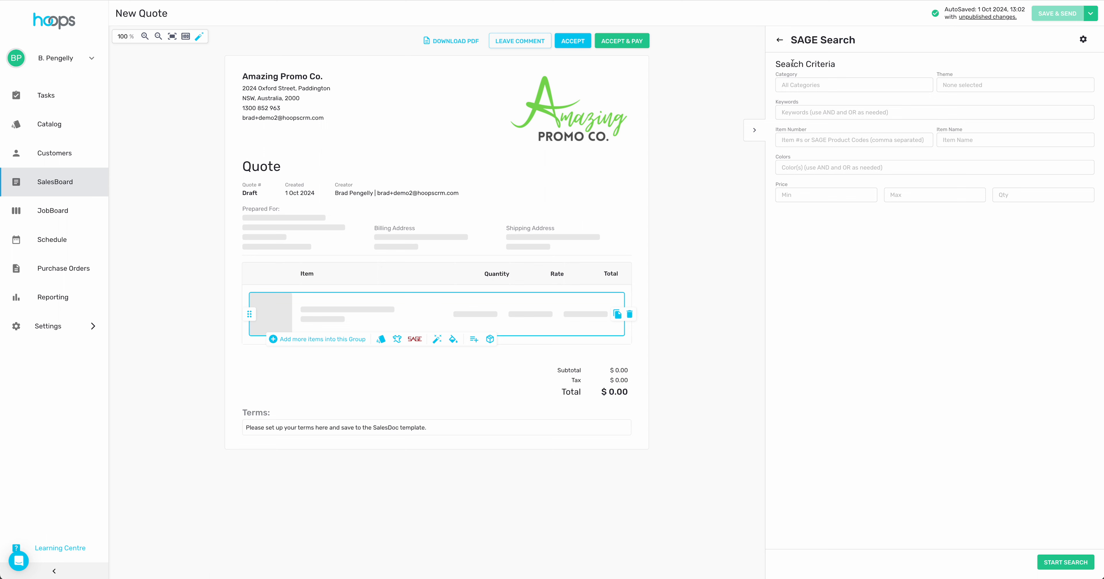
{"action": "left_click", "coordinate": [829, 84]}
{"action": "left_click", "coordinate": [944, 345]}
{"action": "left_click", "coordinate": [994, 87]}
{"action": "left_click", "coordinate": [832, 178]}
{"action": "left_click", "coordinate": [829, 113]}
{"action": "type", "text": "keychain"}
{"action": "left_click", "coordinate": [1070, 564]}
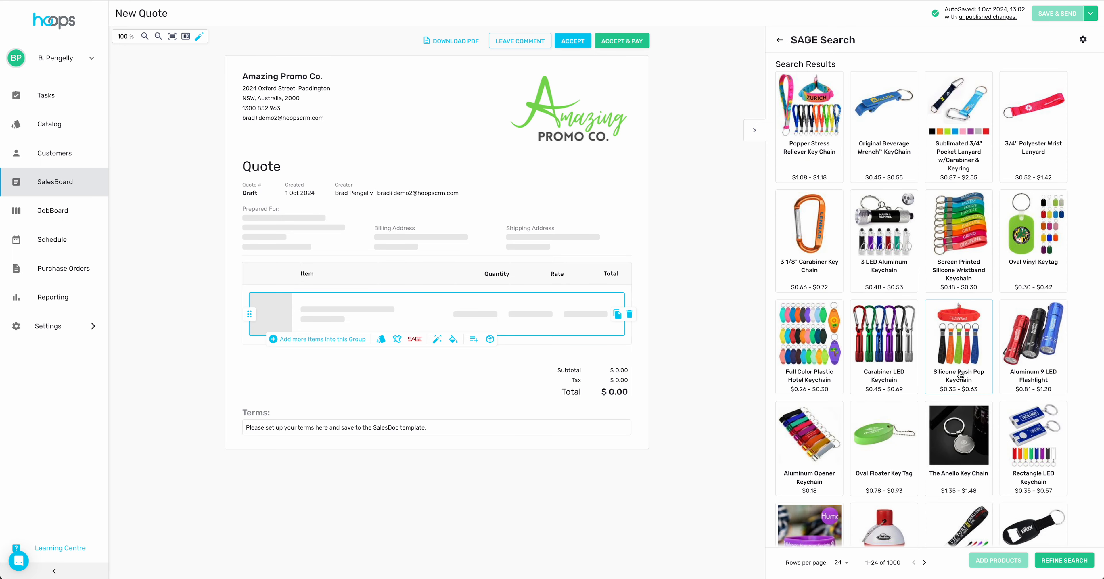
- Keep the keychain results at 24 per page
{"action": "triple_click", "coordinate": [895, 565]}
{"action": "left_click", "coordinate": [895, 565]}
{"action": "left_click", "coordinate": [849, 566]}
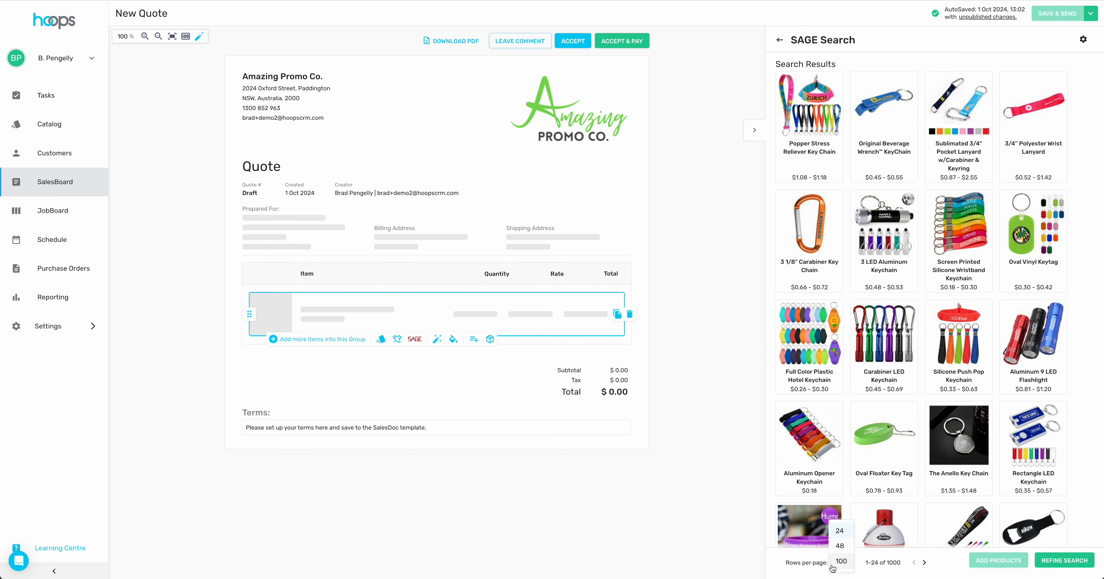
{"action": "left_click", "coordinate": [799, 567]}
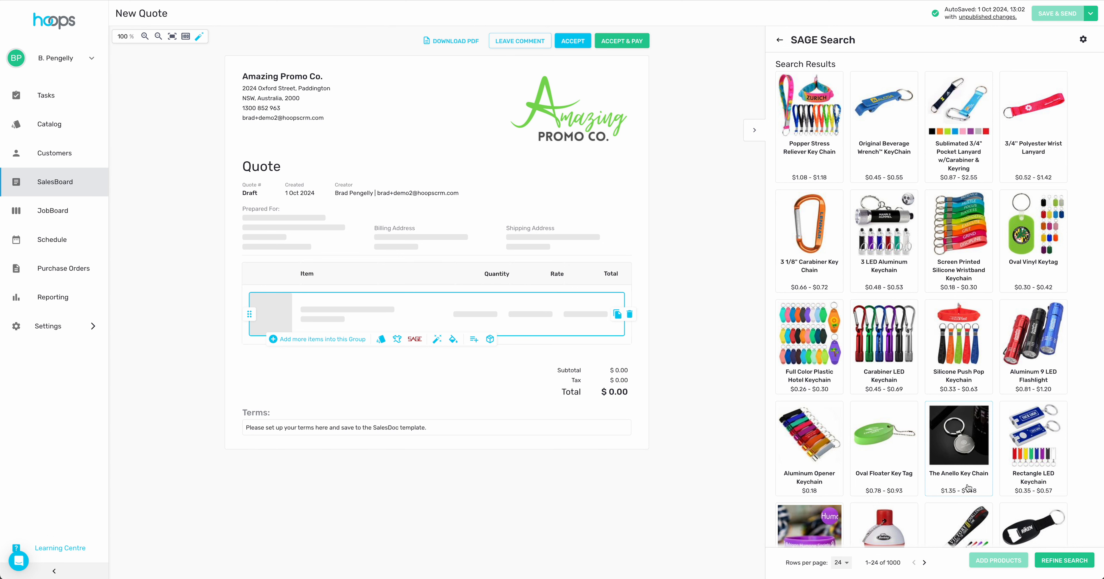
- Refine the keychain search to the 90's theme and select the Woven Key Tag
{"action": "left_click", "coordinate": [1069, 563]}
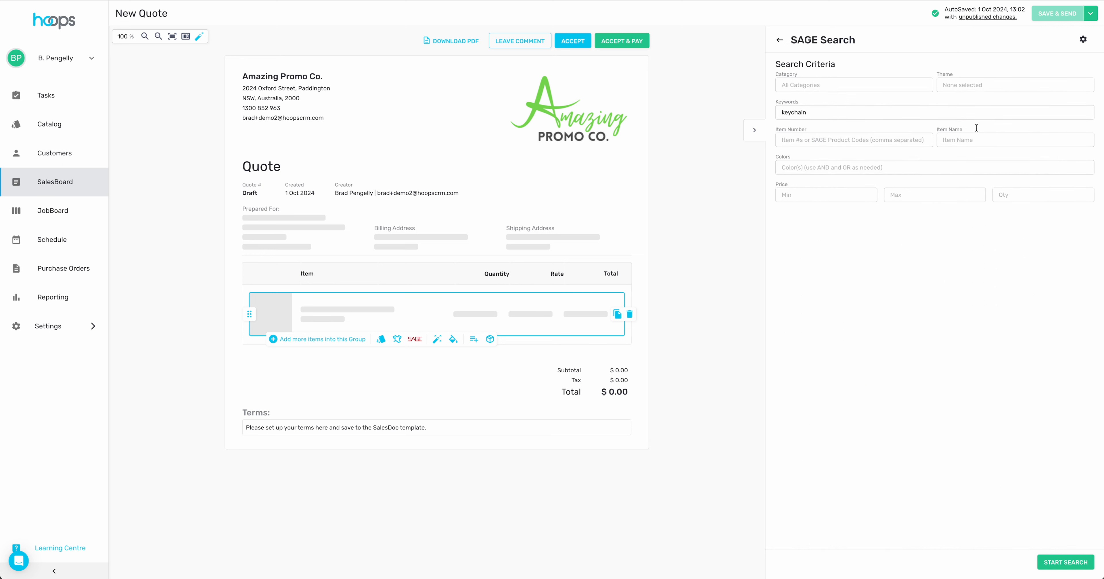
{"action": "left_click", "coordinate": [978, 84]}
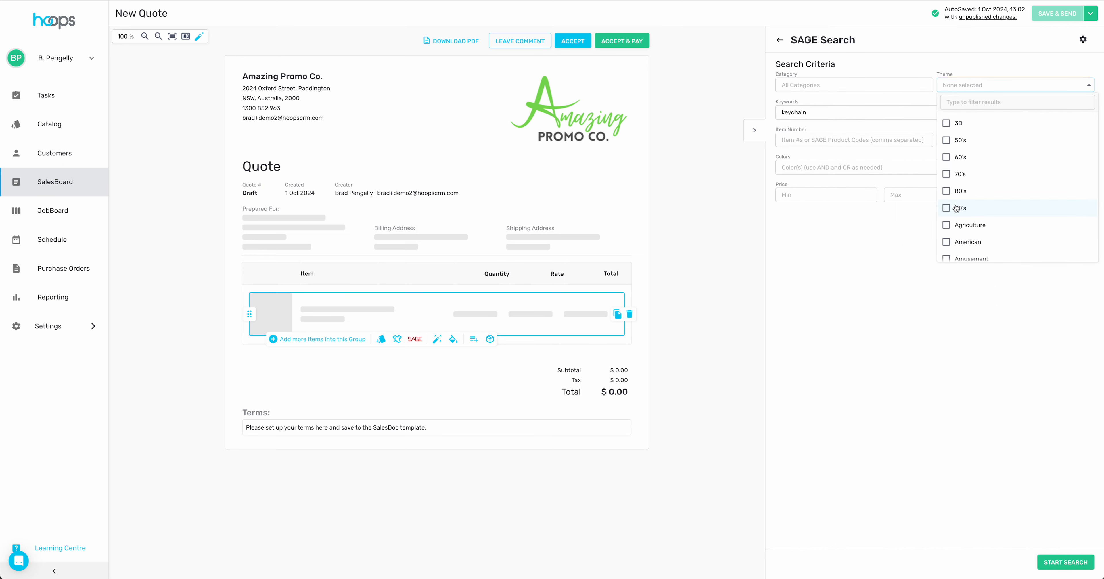
{"action": "left_click", "coordinate": [946, 209]}
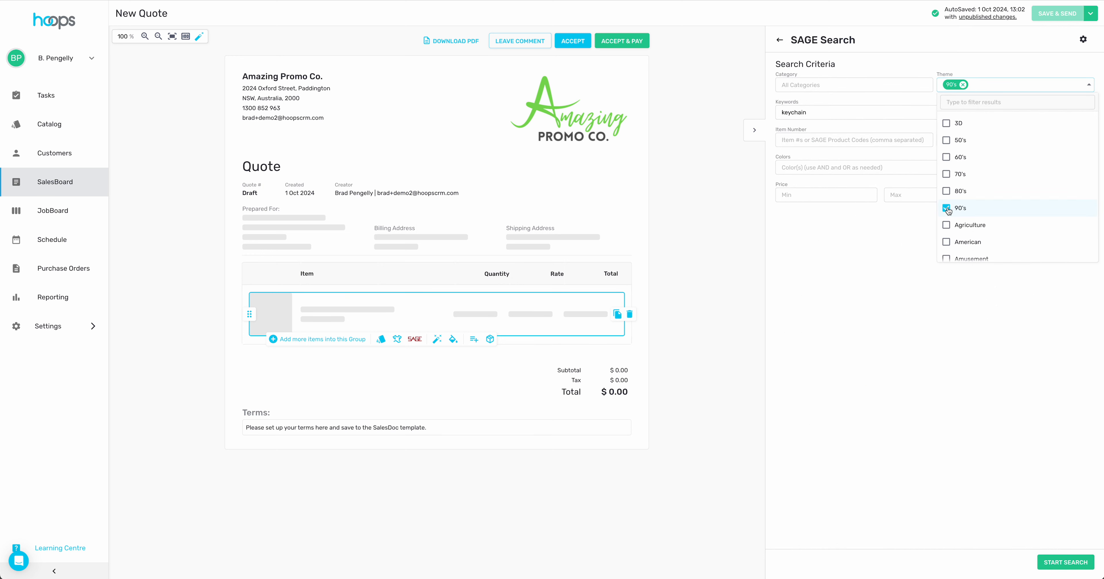
{"action": "left_click", "coordinate": [835, 332]}
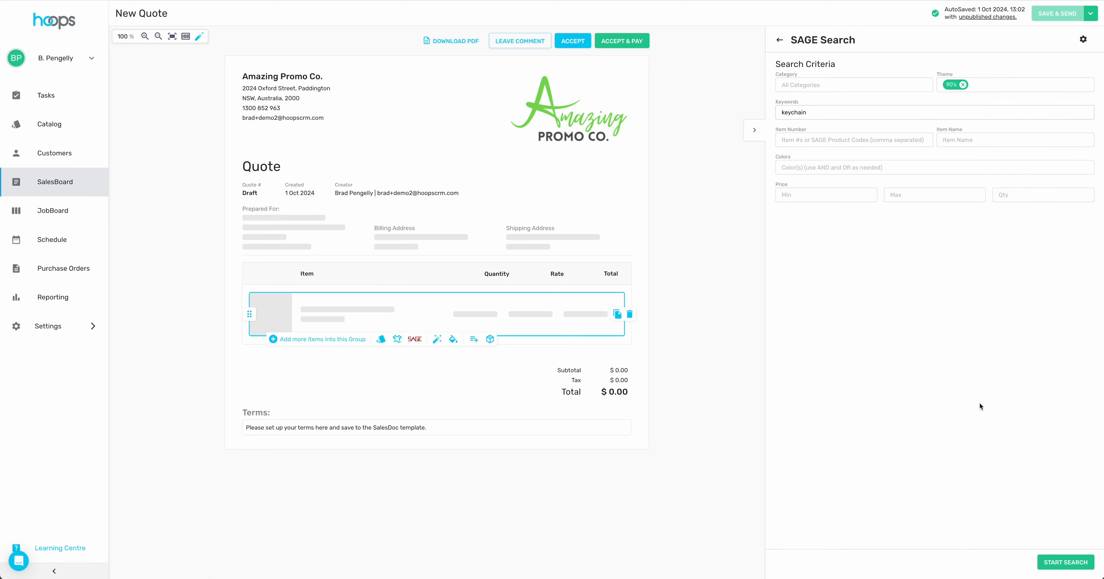
{"action": "left_click", "coordinate": [1071, 563]}
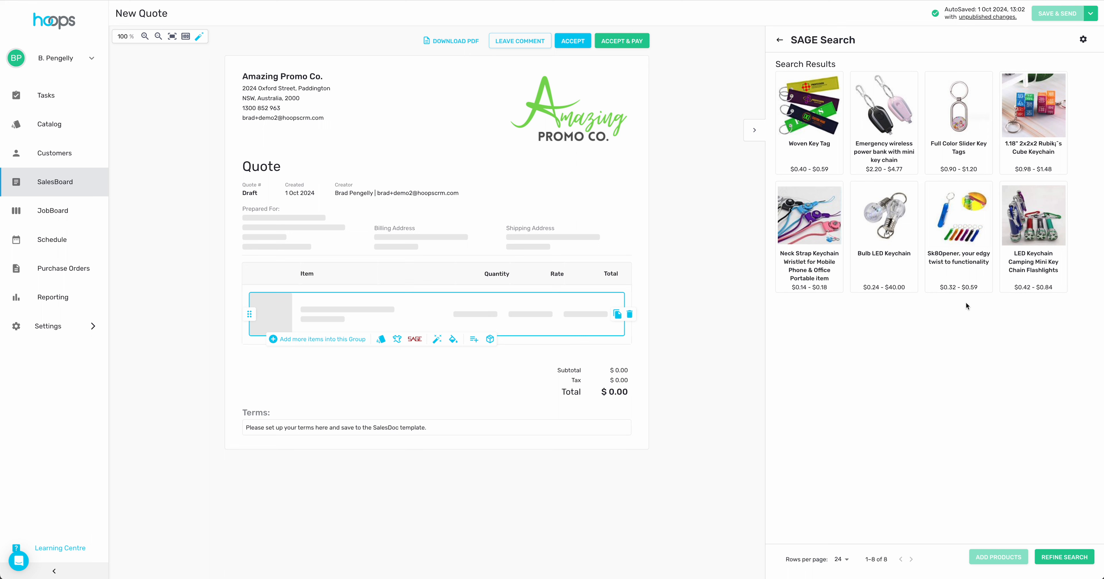
{"action": "left_click", "coordinate": [808, 102]}
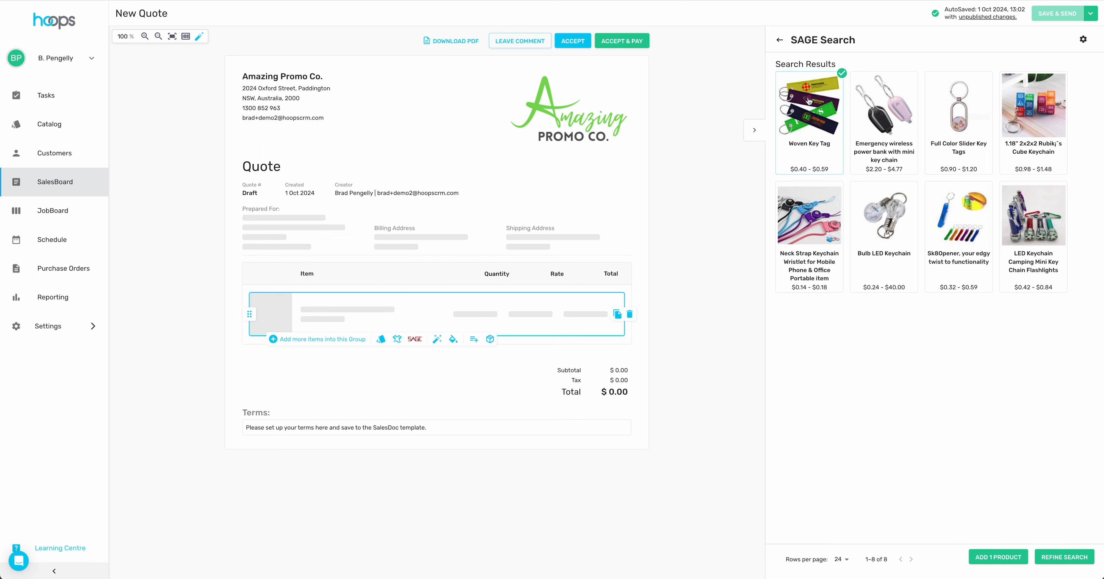
- Add the Woven Key Tag to the quote and view all its images
{"action": "left_click", "coordinate": [1022, 558]}
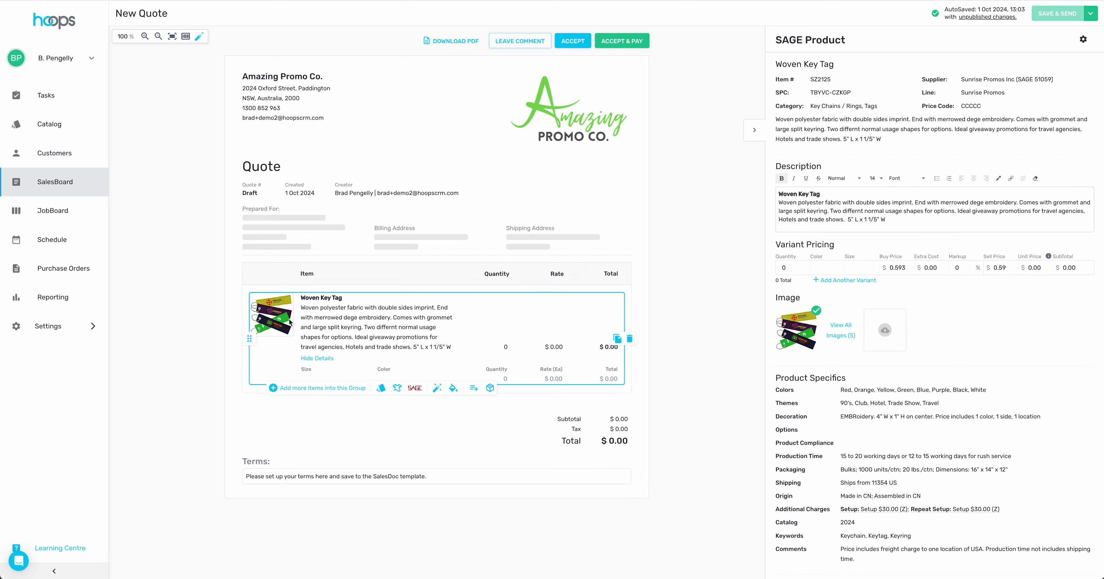
{"action": "left_click", "coordinate": [841, 331]}
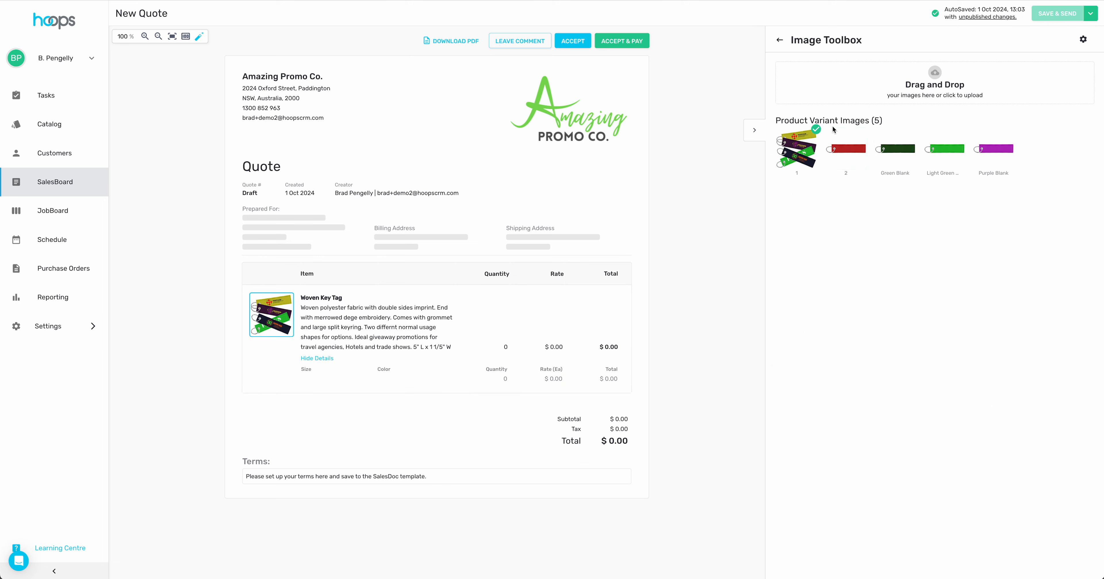
{"action": "left_click", "coordinate": [780, 40]}
- Set the Woven Key Tag variant to 500 units in Green at $0.89 each
{"action": "left_click", "coordinate": [785, 267]}
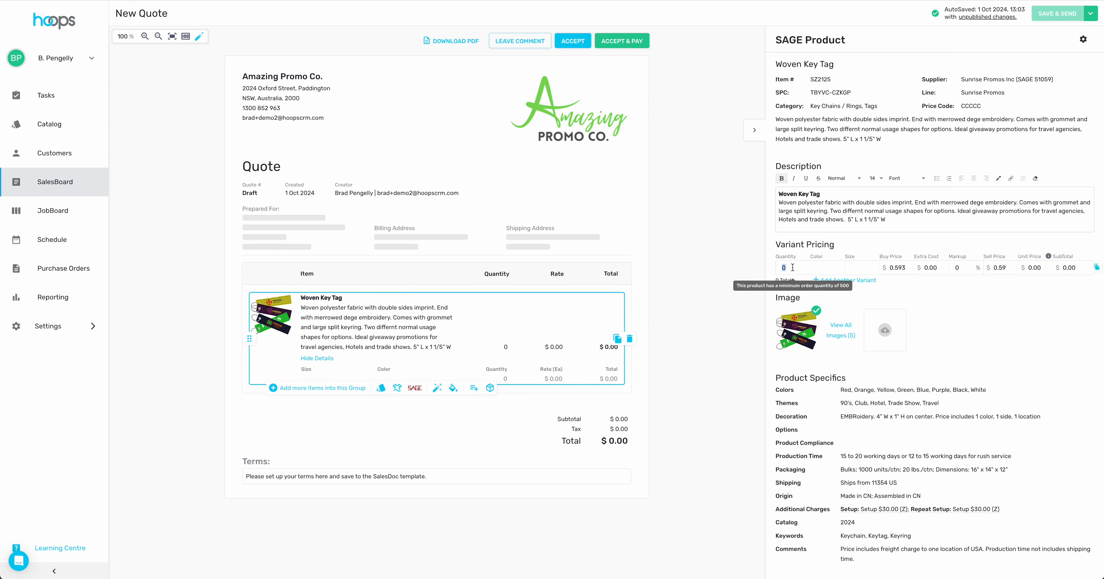
{"action": "type", "text": "500"}
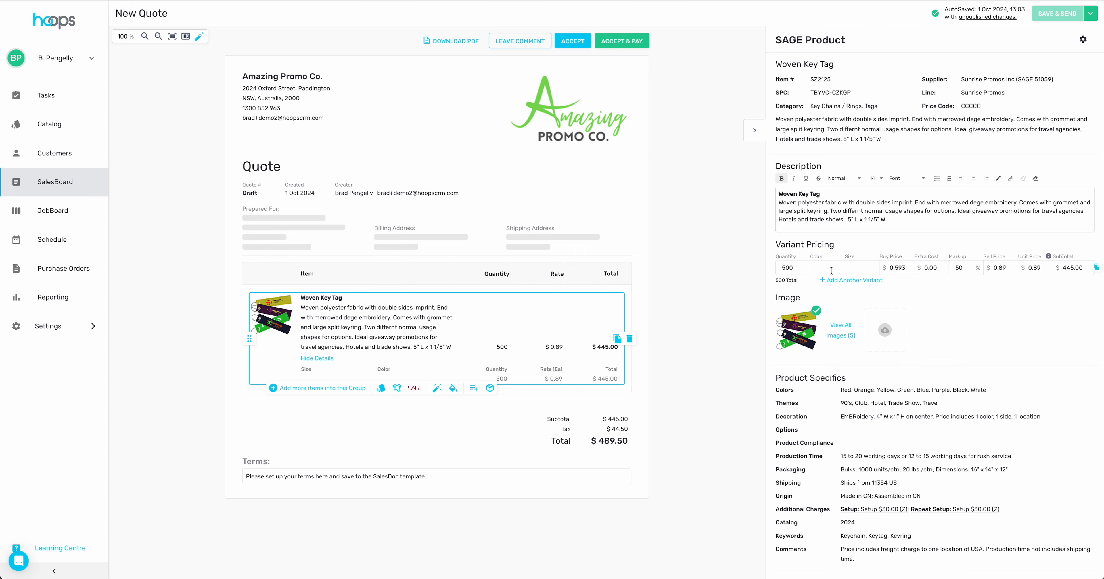
{"action": "left_click", "coordinate": [832, 270]}
{"action": "left_click", "coordinate": [829, 330]}
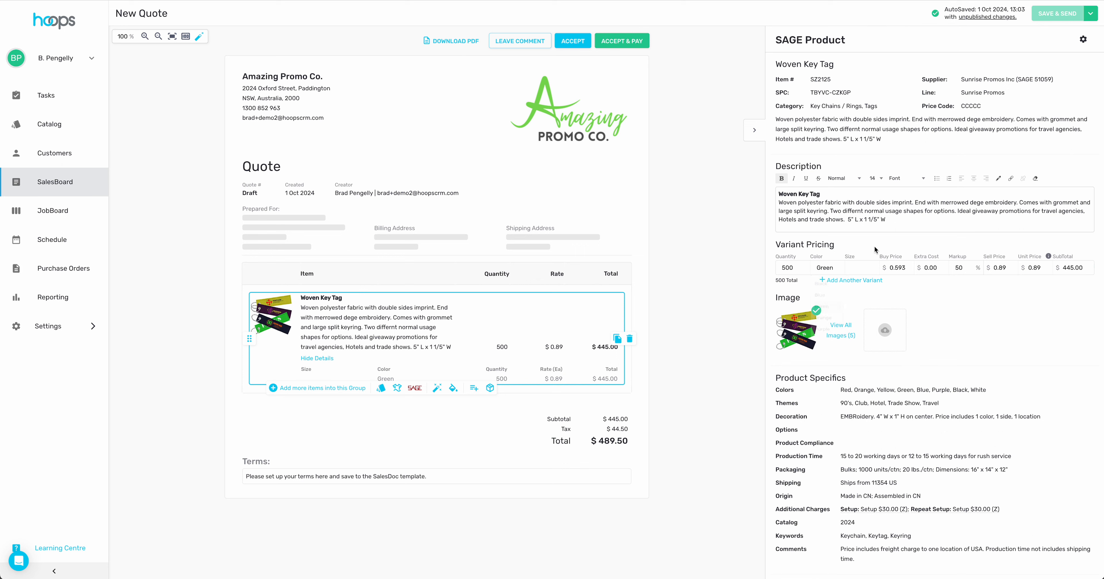
{"action": "left_click", "coordinate": [863, 269]}
{"action": "left_click", "coordinate": [953, 300]}
{"action": "double_click", "coordinate": [781, 430]}
{"action": "scroll", "coordinate": [922, 437], "scroll_direction": "down", "scroll_amount": 1}
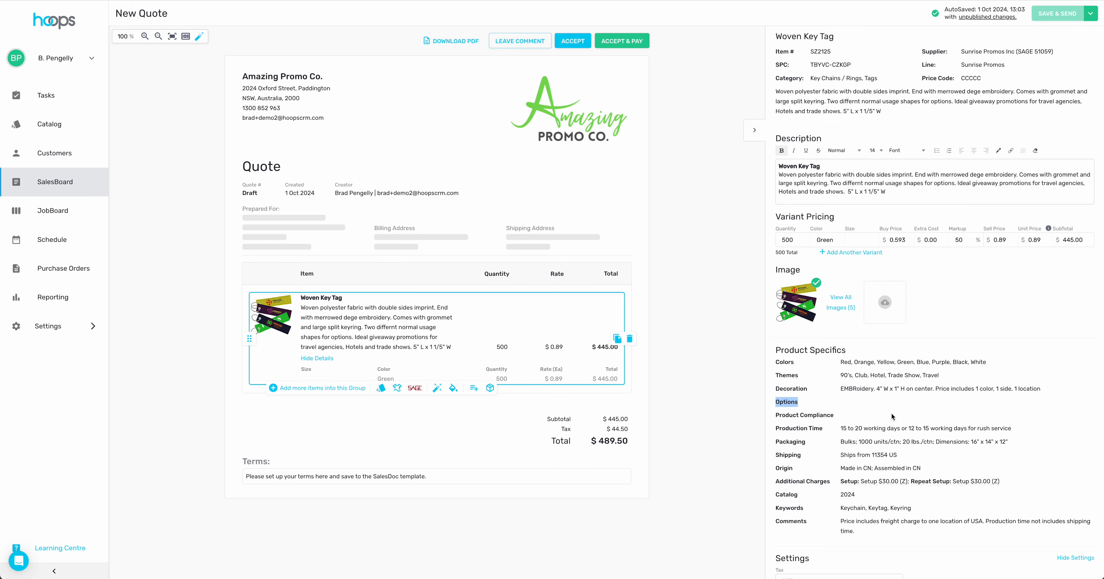
{"action": "mouse_move", "coordinate": [878, 482]}
{"action": "scroll", "coordinate": [934, 413], "scroll_direction": "up", "scroll_amount": 1}
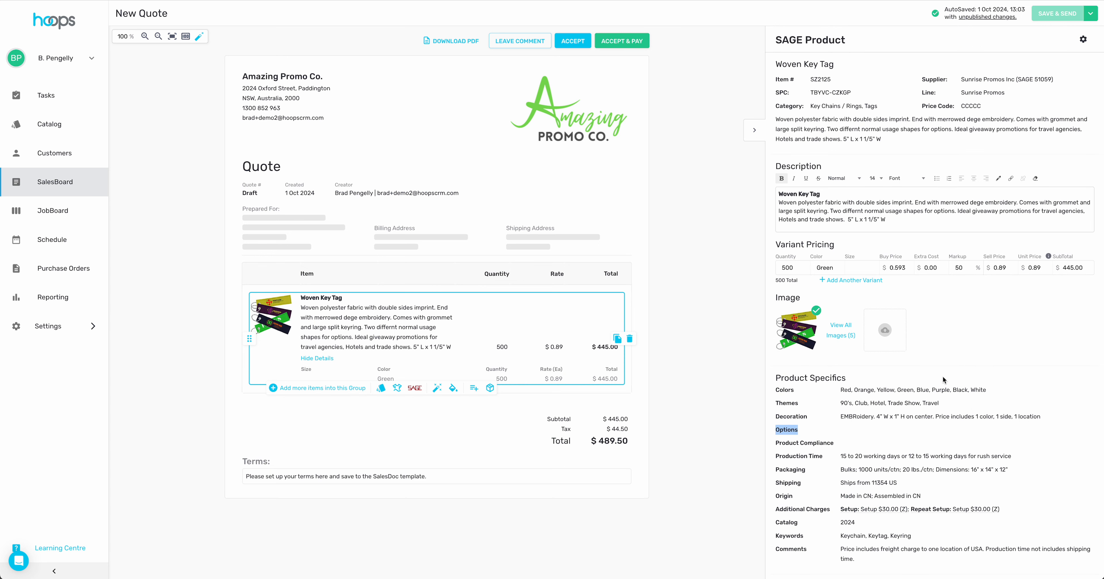
{"action": "scroll", "coordinate": [946, 380], "scroll_direction": "down", "scroll_amount": 4}
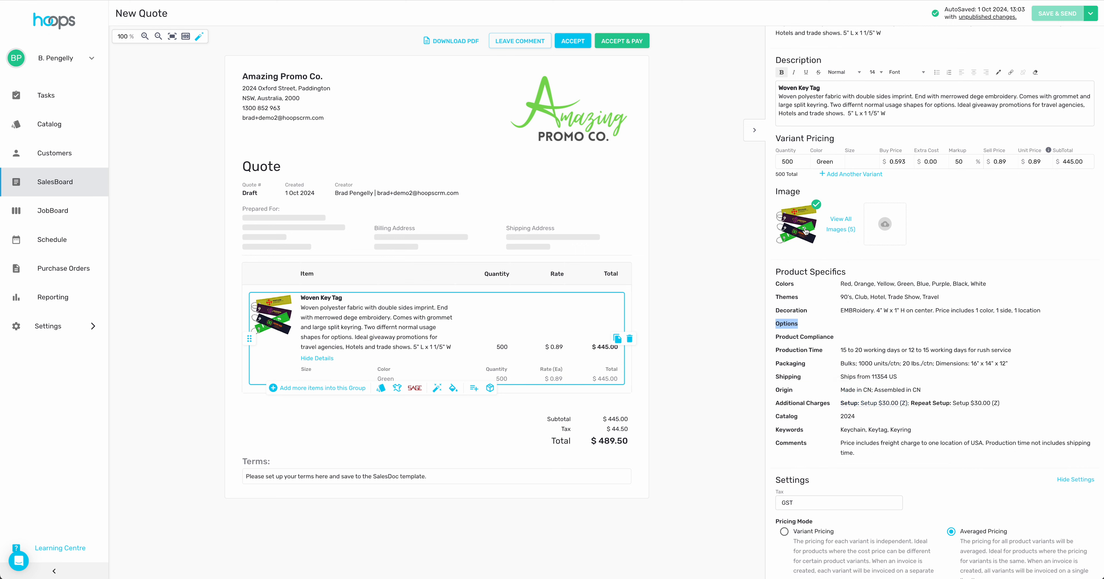
- Add a $30.00 Setup charge to the Woven Key Tag, raising its rate to $0.95
{"action": "mouse_move", "coordinate": [893, 407]}
{"action": "left_click", "coordinate": [858, 393]}
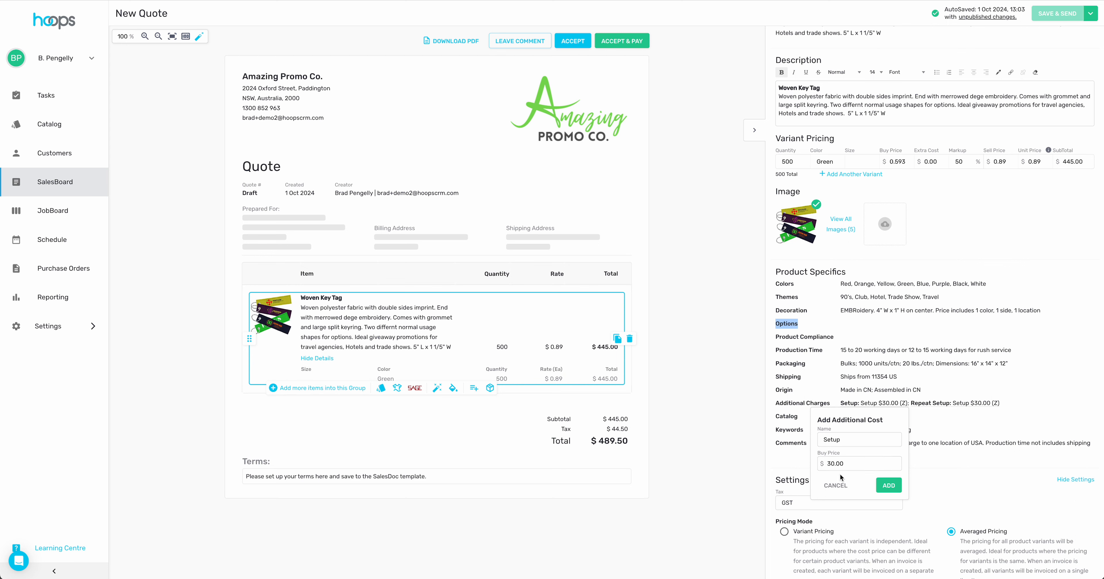
{"action": "left_click", "coordinate": [890, 486]}
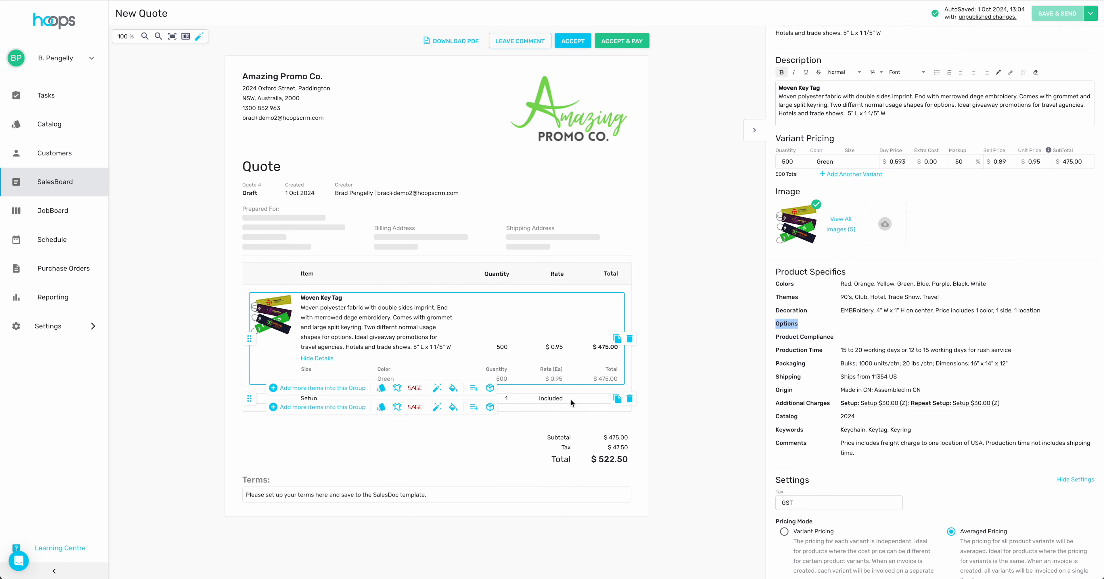
{"action": "left_click", "coordinate": [555, 399]}
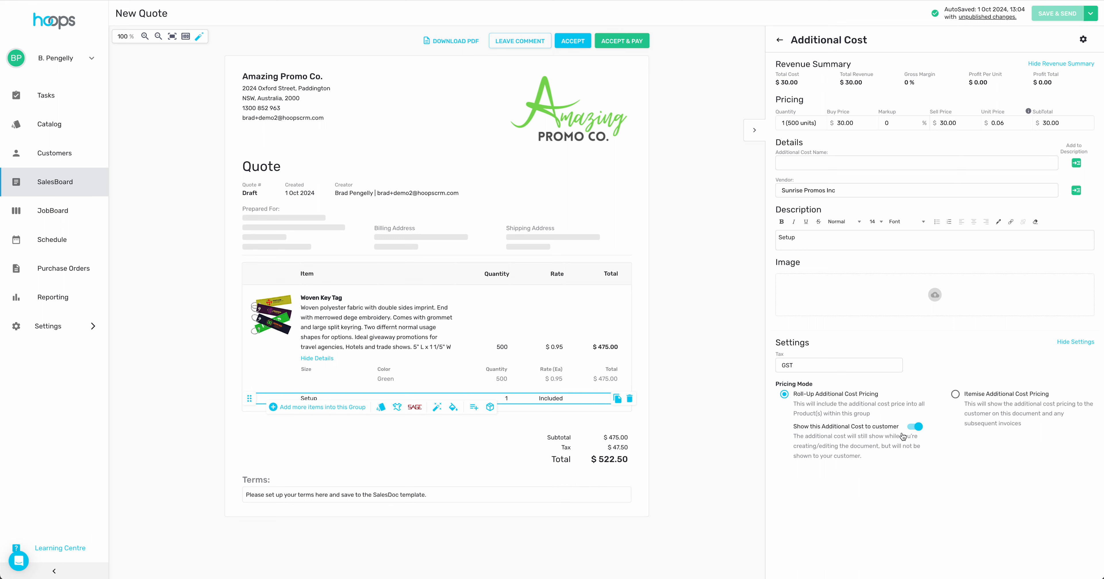
{"action": "left_click", "coordinate": [918, 427]}
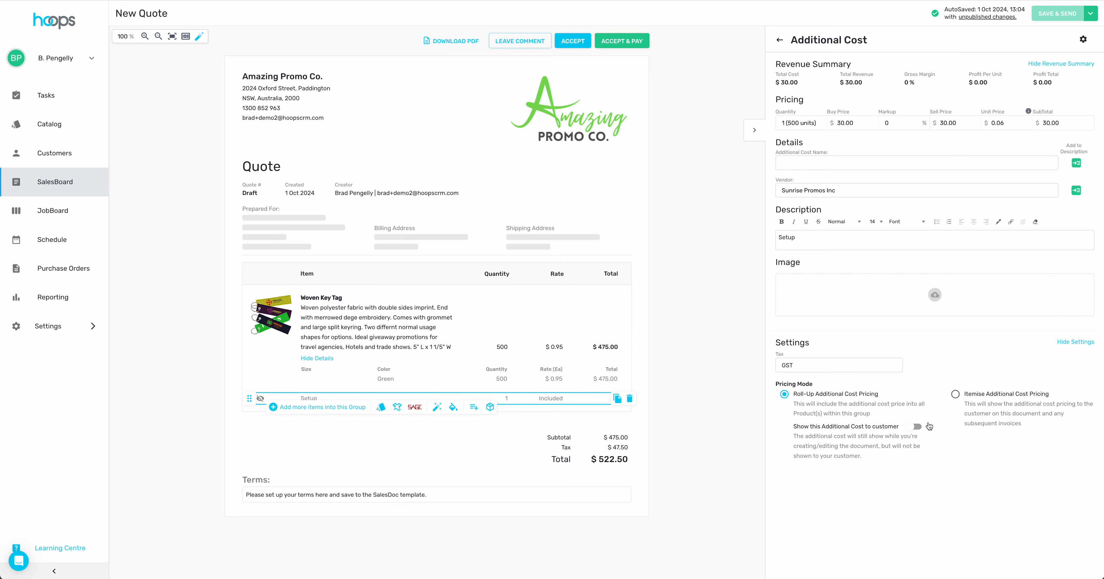
{"action": "left_click", "coordinate": [917, 426]}
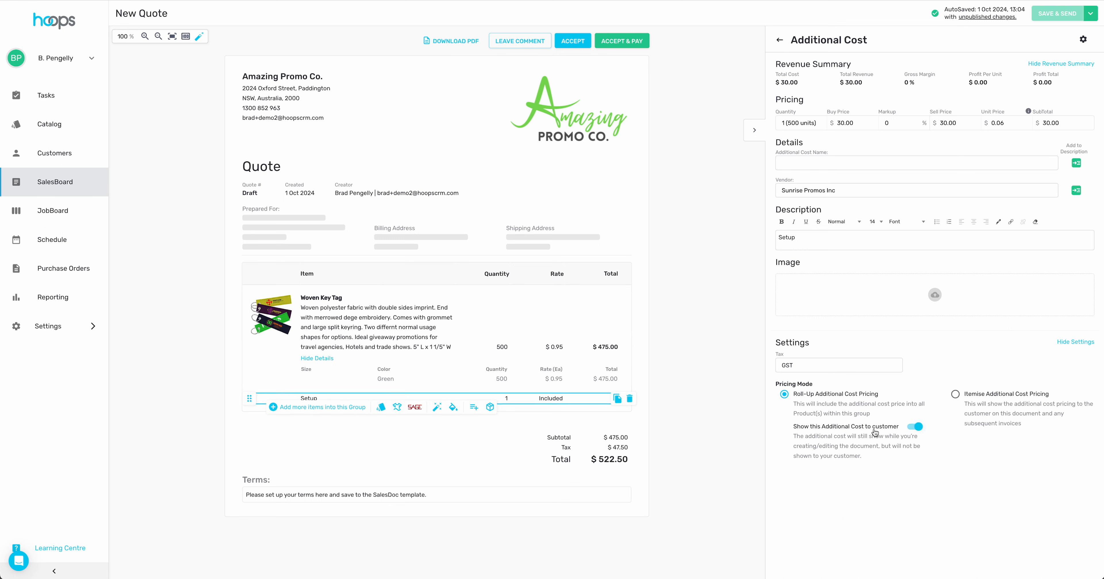
- From SalesBoard, create a new presentation using the Presentation - Default template
{"action": "left_click", "coordinate": [59, 186]}
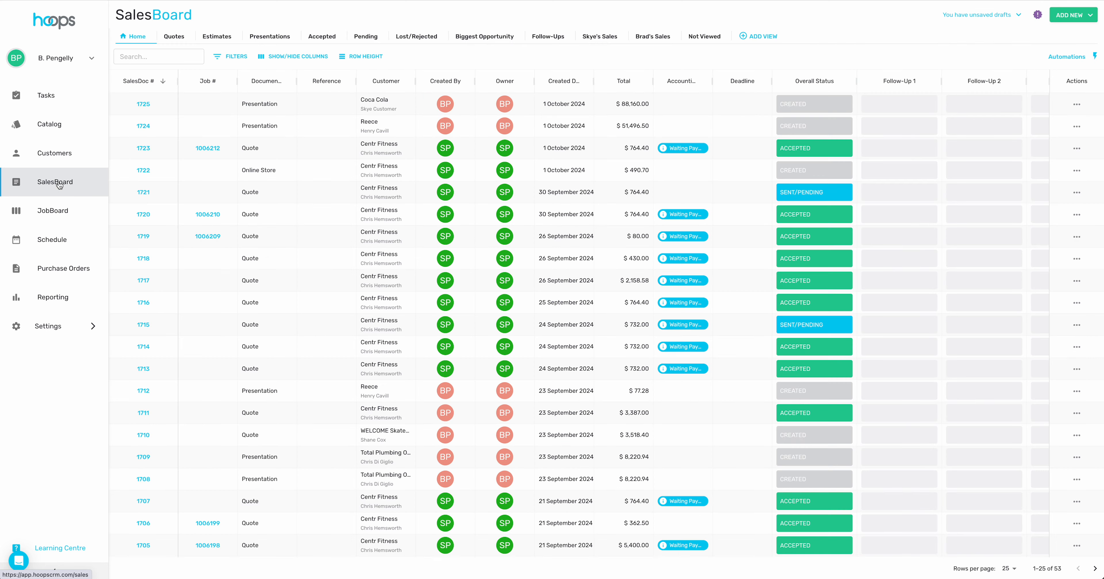
{"action": "left_click", "coordinate": [1078, 15]}
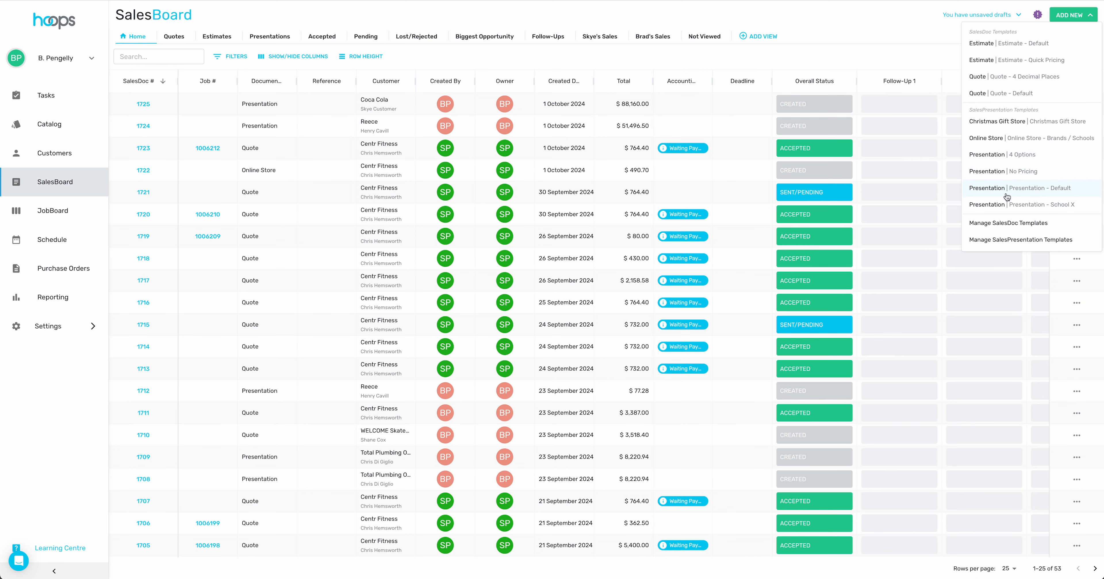
{"action": "left_click", "coordinate": [1018, 189]}
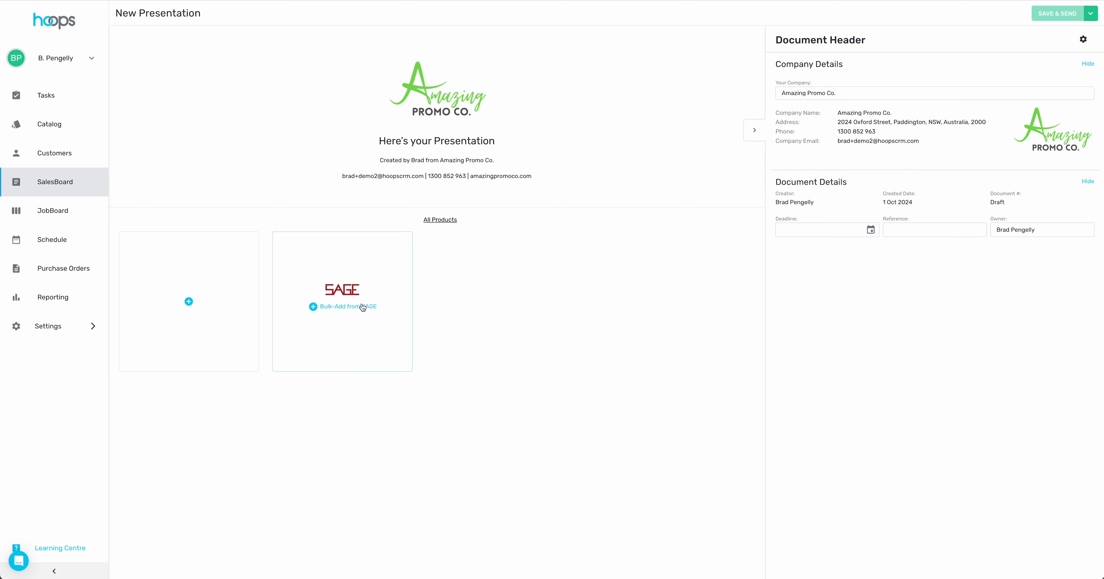
- Search the SAGE catalog for 'keychain' to add products to the new presentation
{"action": "left_click", "coordinate": [342, 290]}
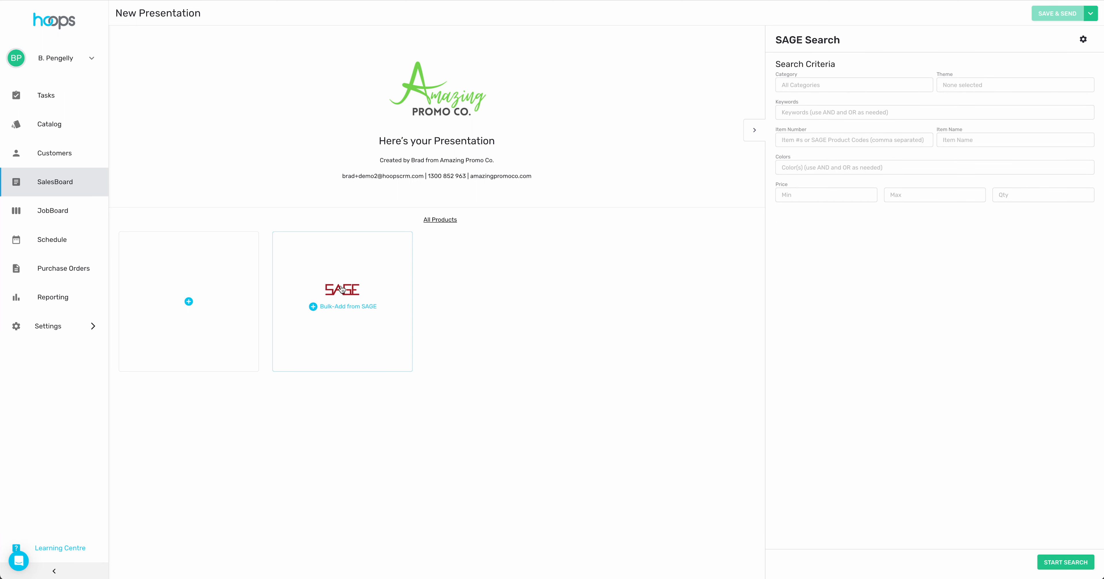
{"action": "left_click", "coordinate": [823, 112]}
{"action": "type", "text": "keychain"}
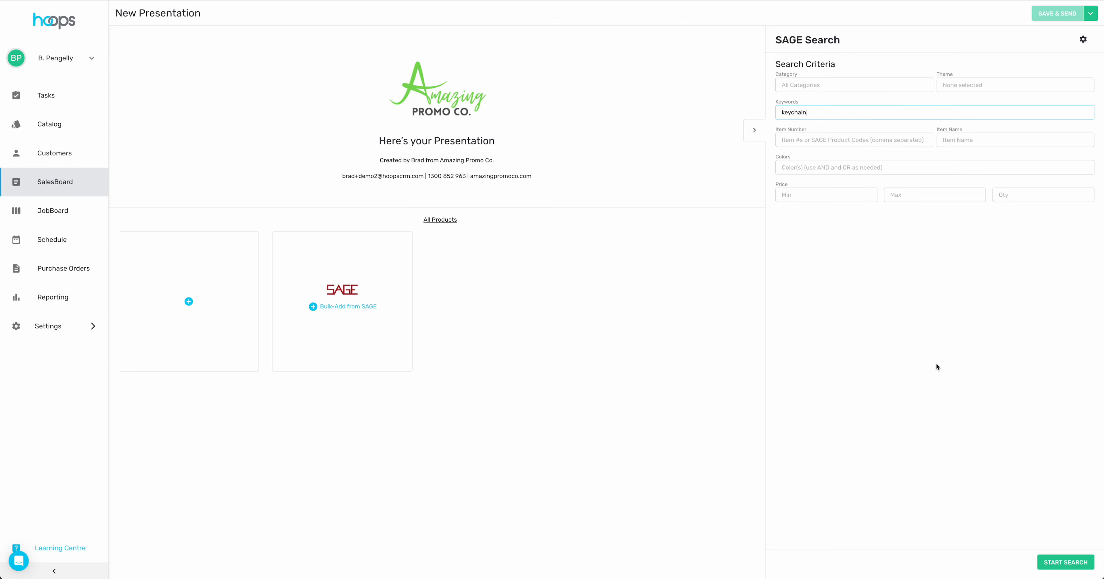
{"action": "left_click", "coordinate": [1063, 562]}
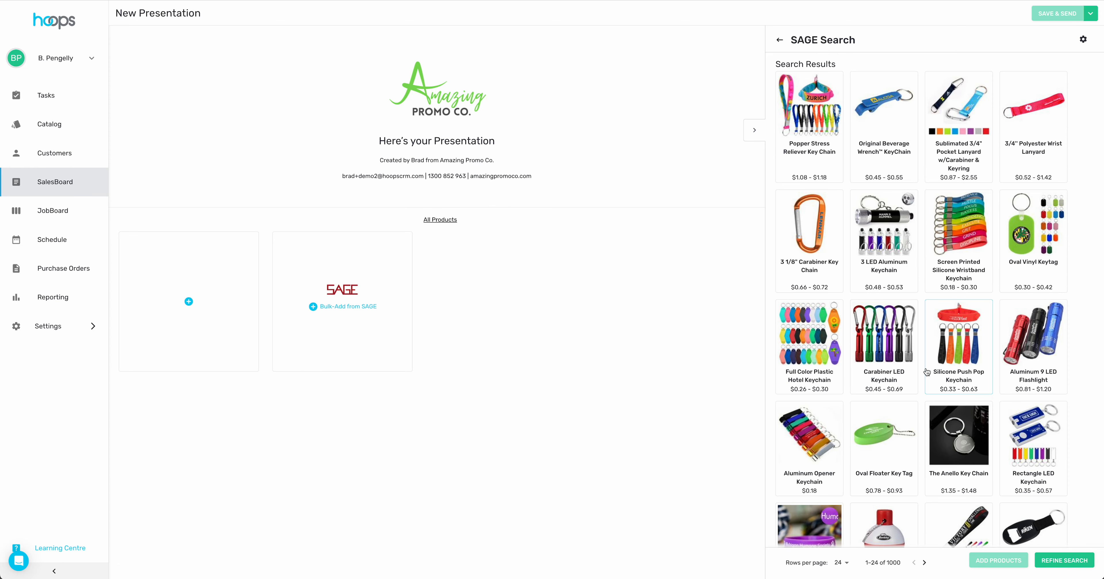
{"action": "scroll", "coordinate": [918, 376], "scroll_direction": "down", "scroll_amount": 1}
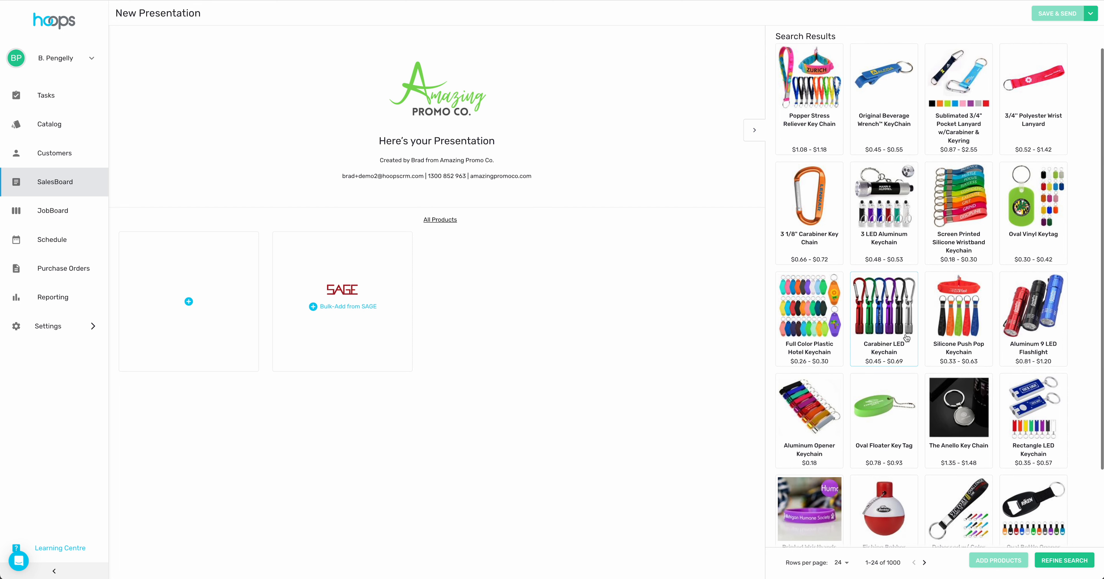
{"action": "scroll", "coordinate": [907, 339], "scroll_direction": "up", "scroll_amount": 1}
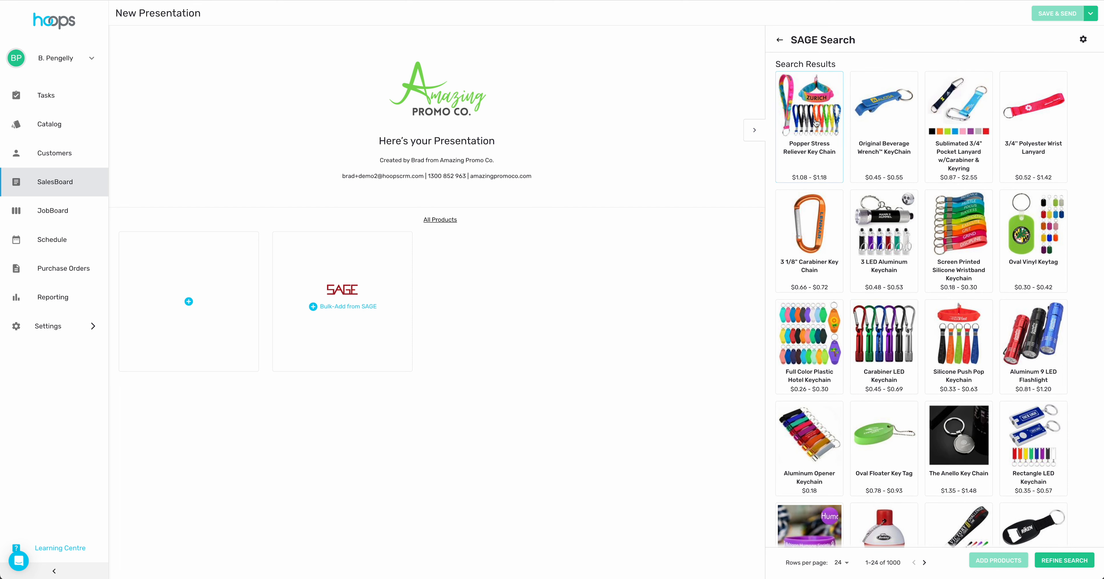
- Select eight keychain results, from the Popper Stress Reliever Key Chain to the Oval Vinyl Keytag
{"action": "left_click", "coordinate": [816, 116]}
{"action": "left_click", "coordinate": [888, 112]}
{"action": "left_click", "coordinate": [939, 111]}
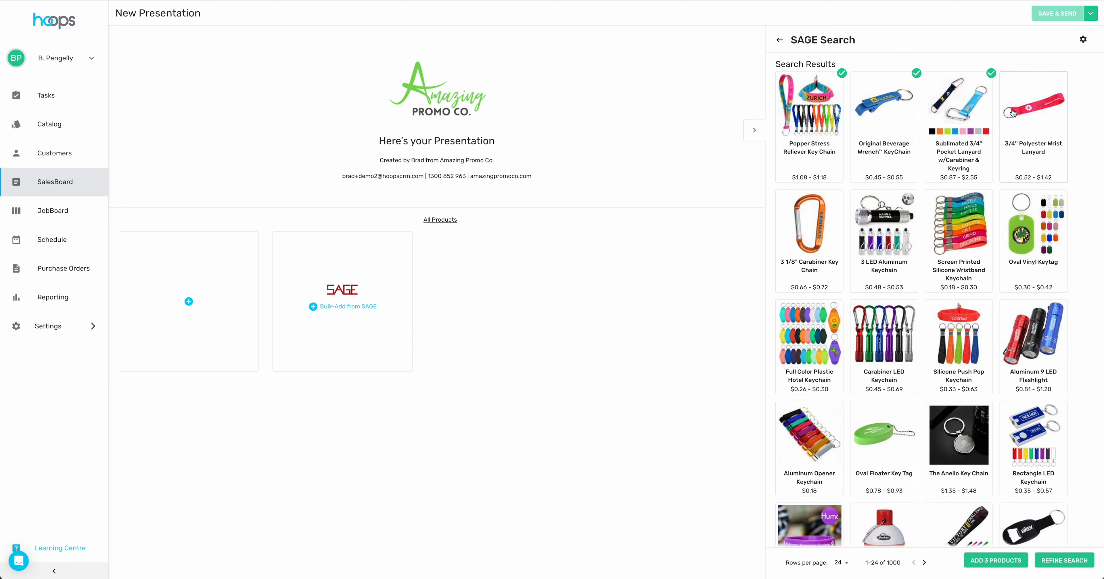
{"action": "left_click", "coordinate": [1011, 111]}
{"action": "left_click", "coordinate": [817, 229]}
{"action": "left_click", "coordinate": [905, 225]}
{"action": "left_click", "coordinate": [971, 227]}
{"action": "left_click", "coordinate": [1043, 234]}
- Select four more, swapping the Aluminum 9 LED Flashlight for the Aluminum Opener Keychain, and add all 12
{"action": "left_click", "coordinate": [810, 339]}
{"action": "left_click", "coordinate": [891, 337]}
{"action": "left_click", "coordinate": [982, 344]}
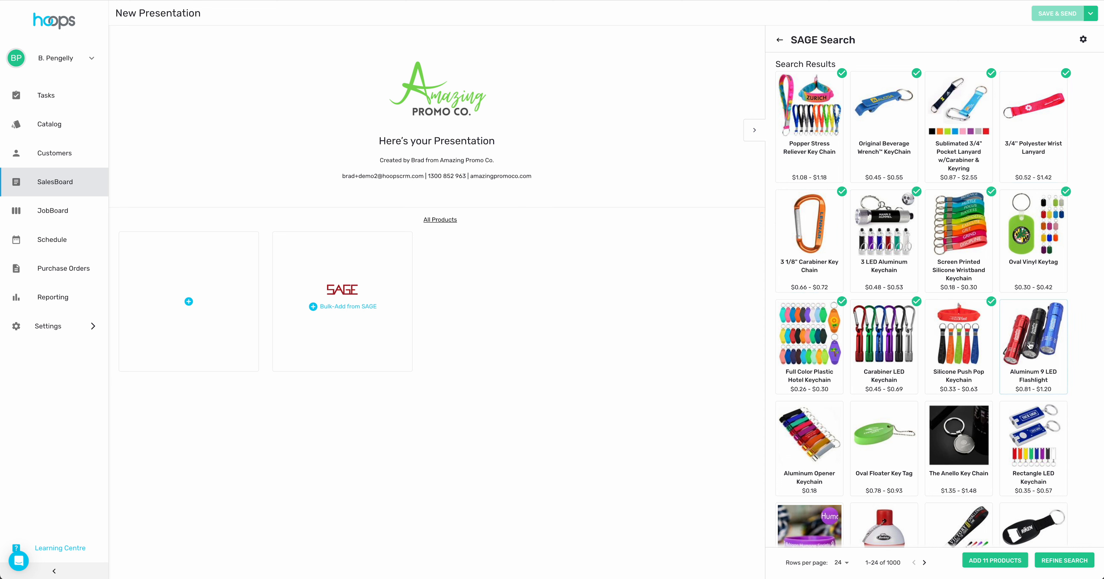
{"action": "left_click", "coordinate": [1033, 343]}
{"action": "left_click", "coordinate": [1049, 338]}
{"action": "left_click", "coordinate": [807, 434]}
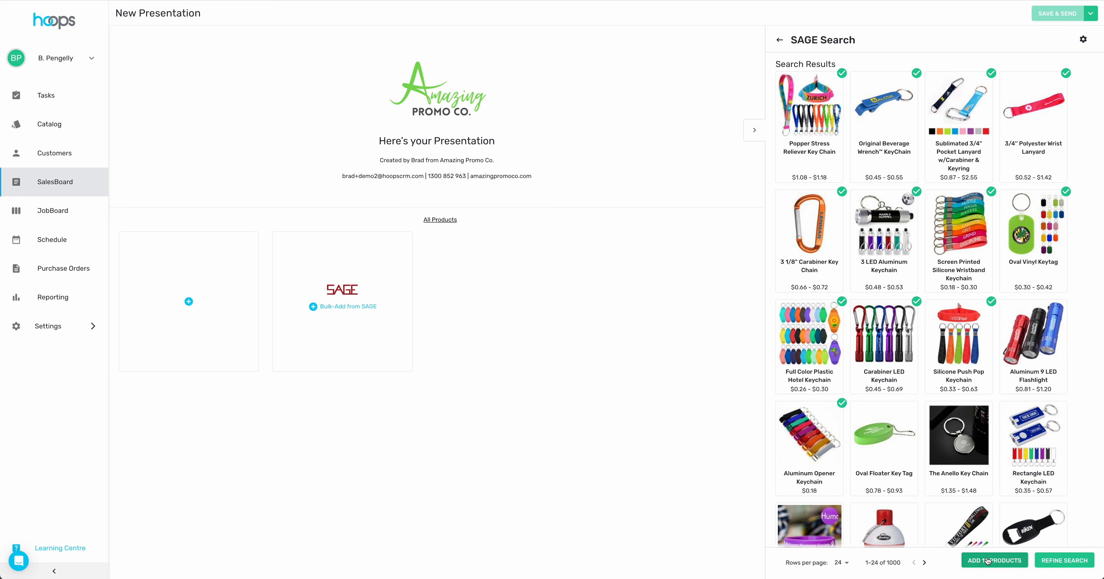
{"action": "left_click", "coordinate": [1002, 563]}
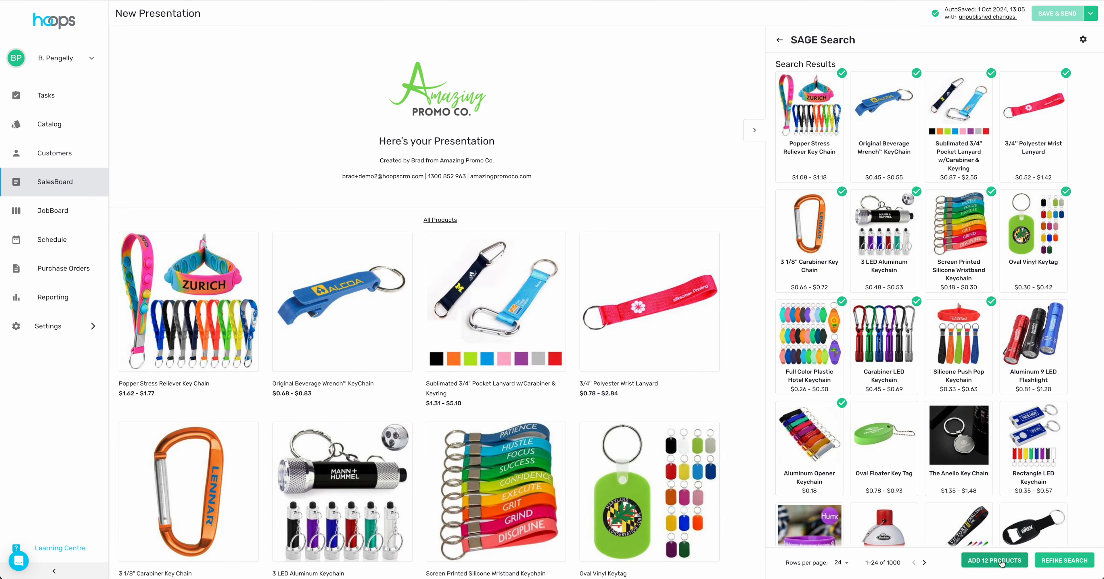
{"action": "scroll", "coordinate": [534, 386], "scroll_direction": "down", "scroll_amount": 6}
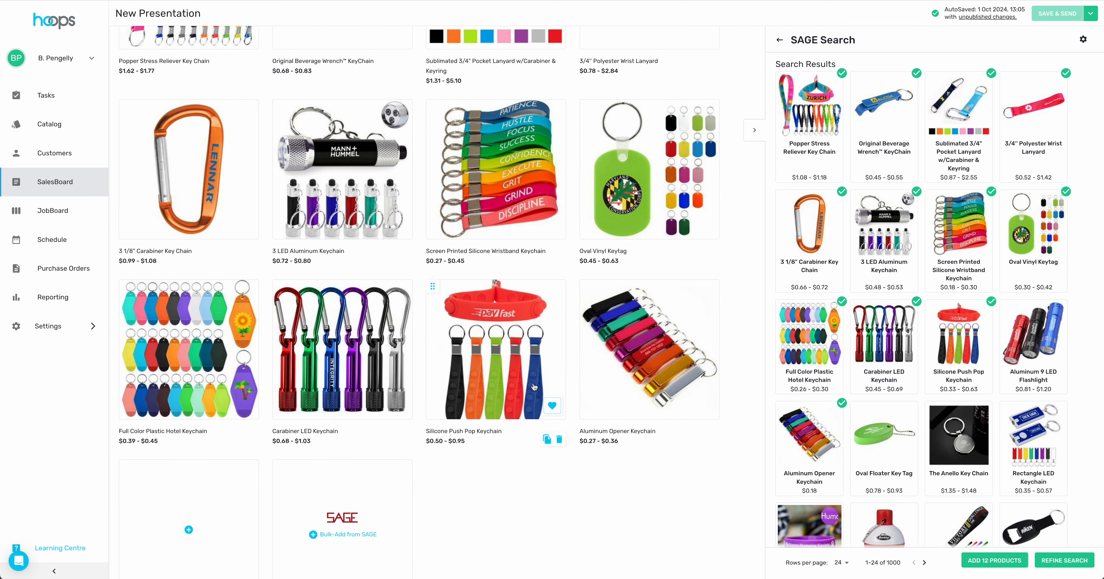
{"action": "scroll", "coordinate": [534, 387], "scroll_direction": "up", "scroll_amount": 4}
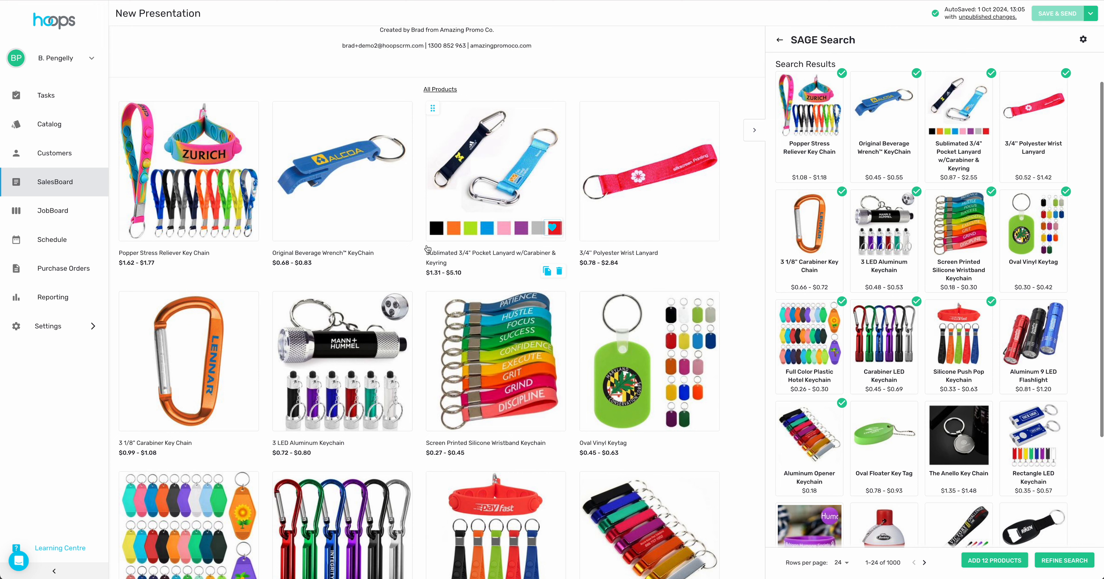
- Open the Popper Stress Reliever Key Chain's details, reviewing its markup pricing and delivery time specifics
{"action": "left_click", "coordinate": [182, 158]}
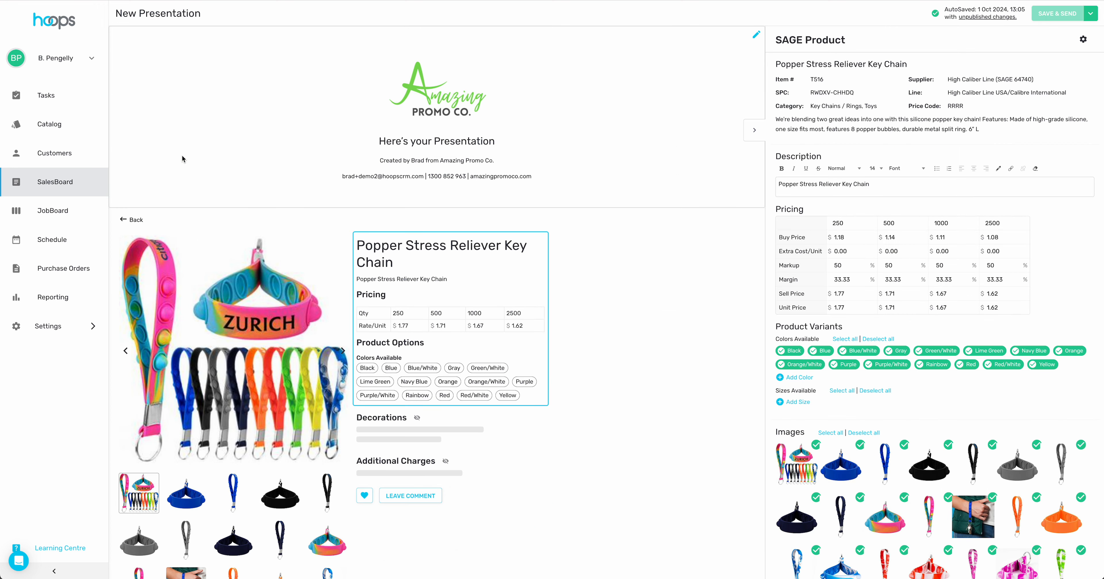
{"action": "triple_click", "coordinate": [802, 41]}
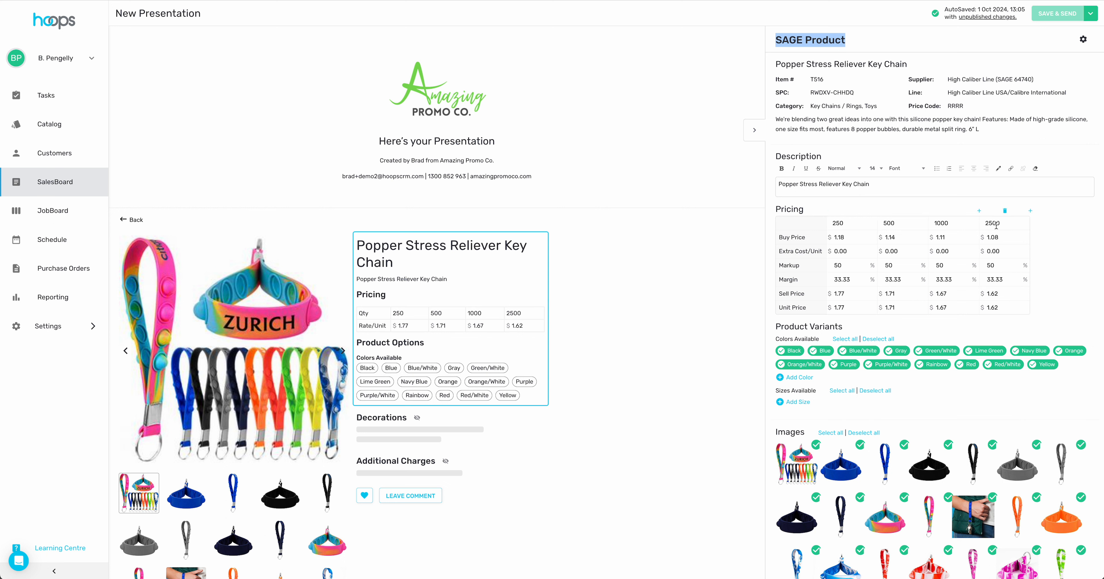
{"action": "scroll", "coordinate": [895, 412], "scroll_direction": "down", "scroll_amount": 3}
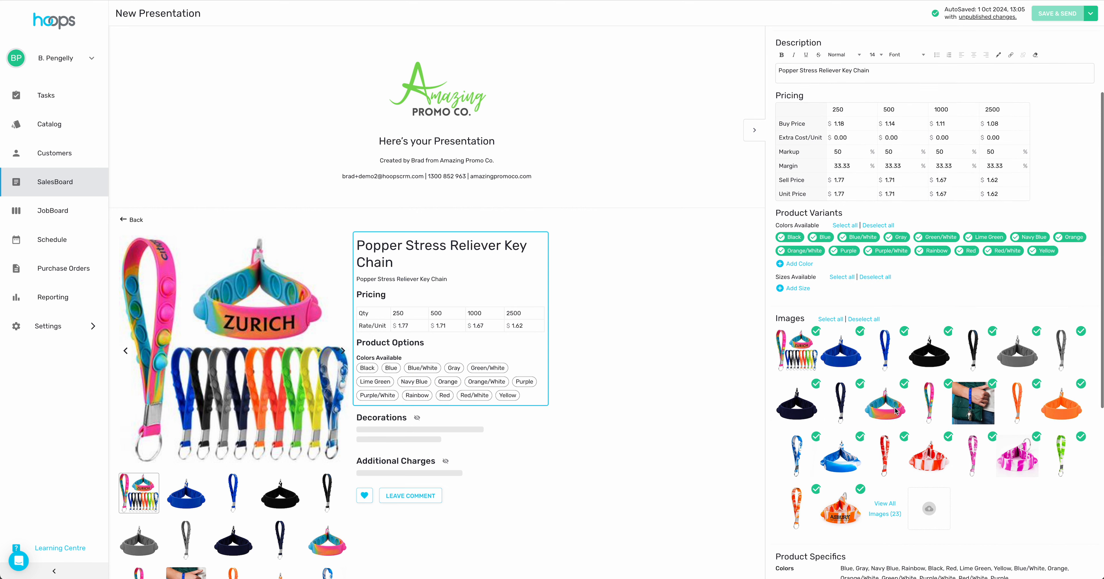
{"action": "double_click", "coordinate": [786, 151]}
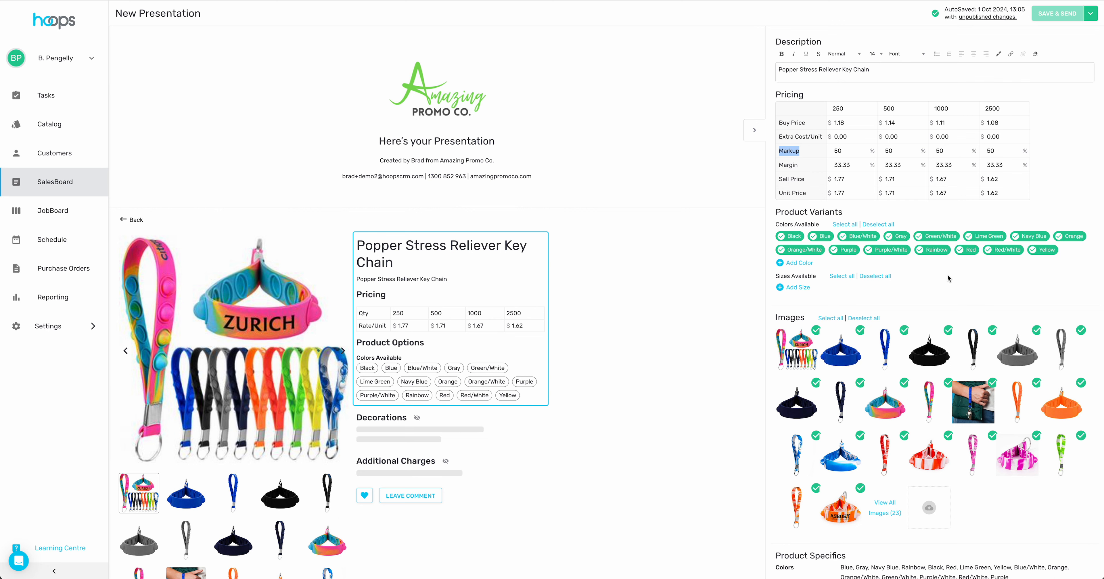
{"action": "scroll", "coordinate": [948, 278], "scroll_direction": "down", "scroll_amount": 2}
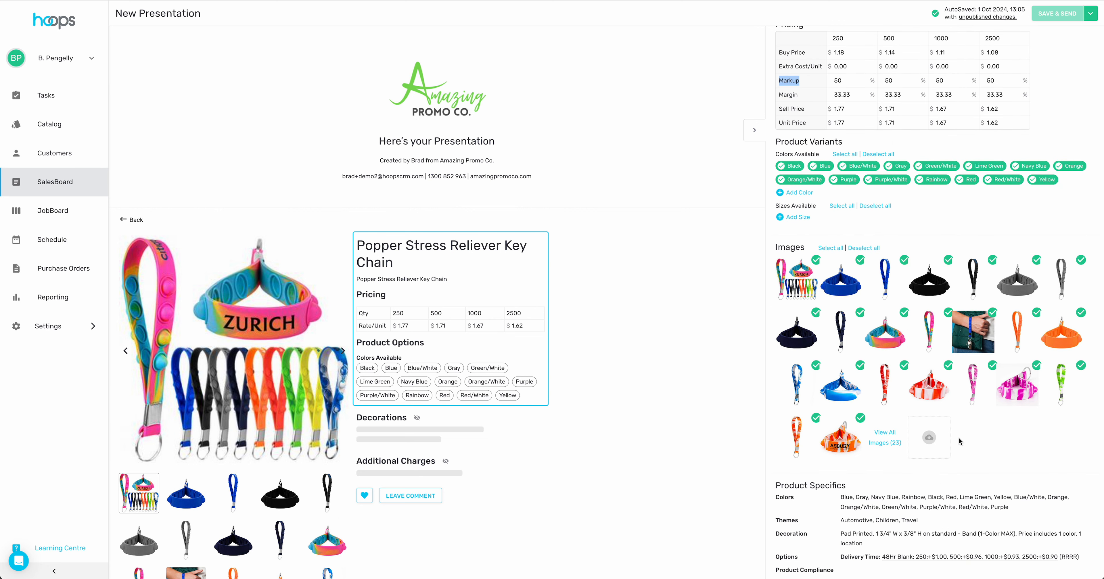
{"action": "scroll", "coordinate": [923, 377], "scroll_direction": "down", "scroll_amount": 4}
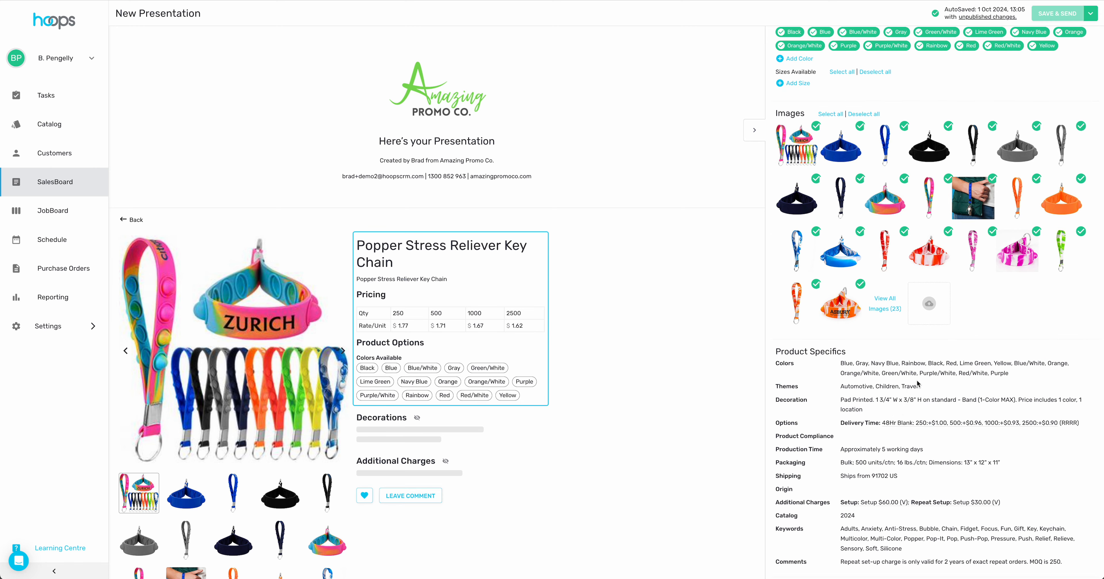
{"action": "scroll", "coordinate": [904, 396], "scroll_direction": "down", "scroll_amount": 2}
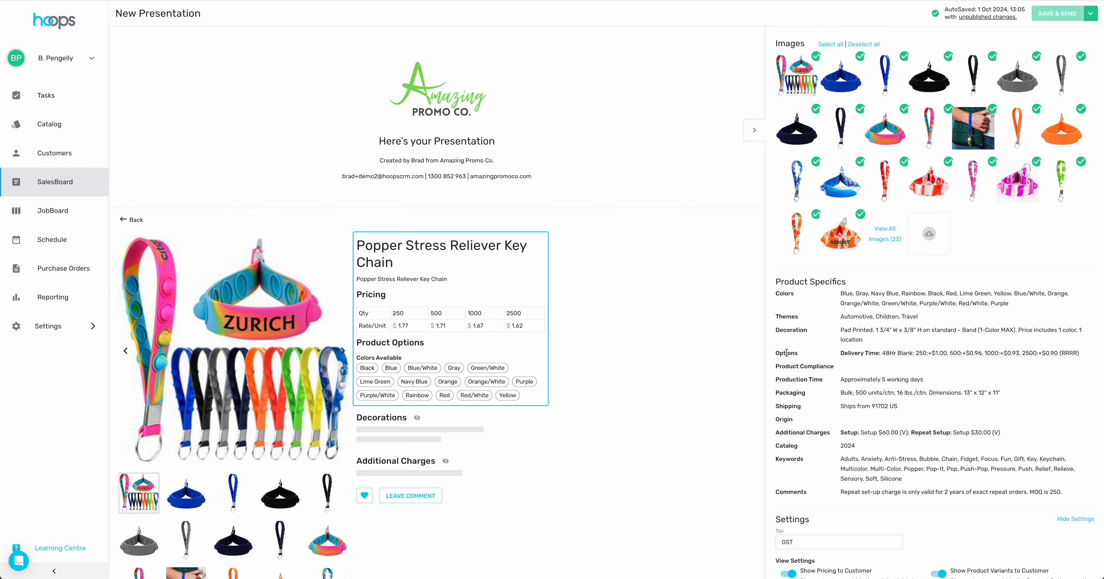
{"action": "triple_click", "coordinate": [855, 352]}
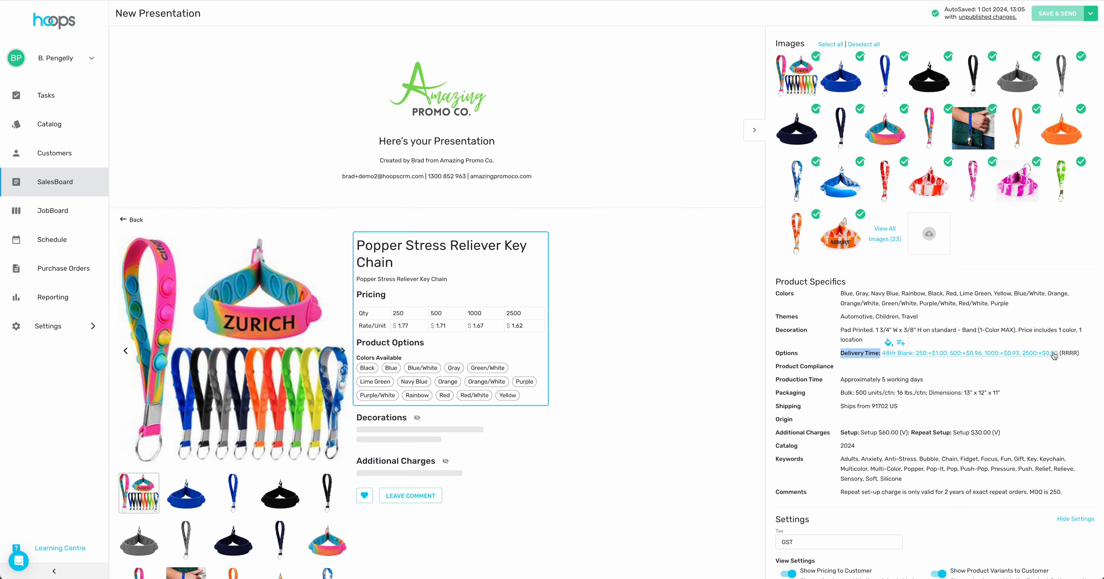
{"action": "mouse_move", "coordinate": [954, 354]}
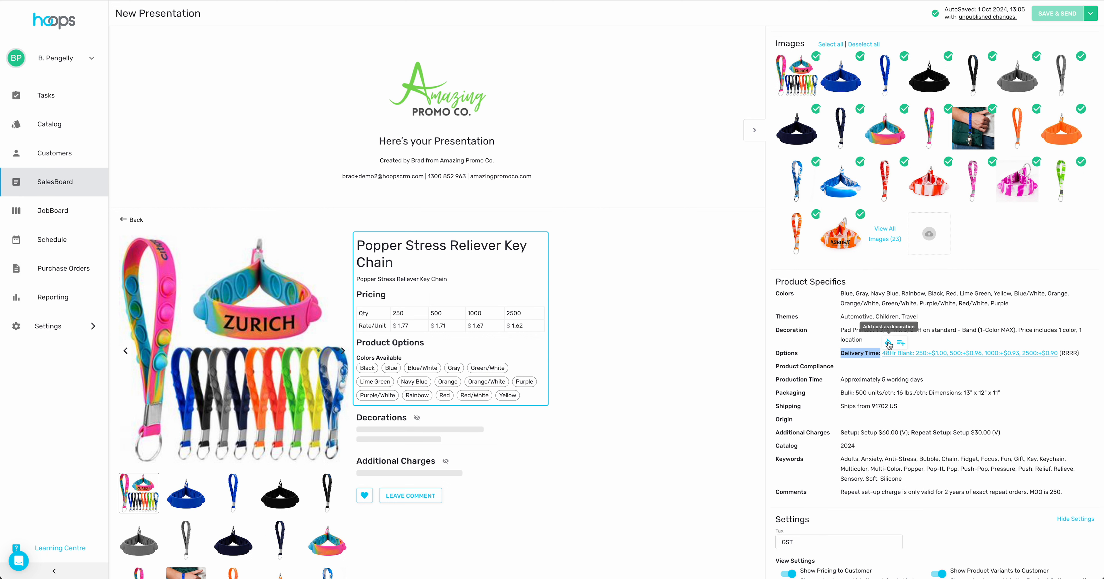
- Add 48Hr Blank as a decoration on the Popper key chain, raising rates to $3.57–$3.24, then open its settings
{"action": "left_click", "coordinate": [888, 343]}
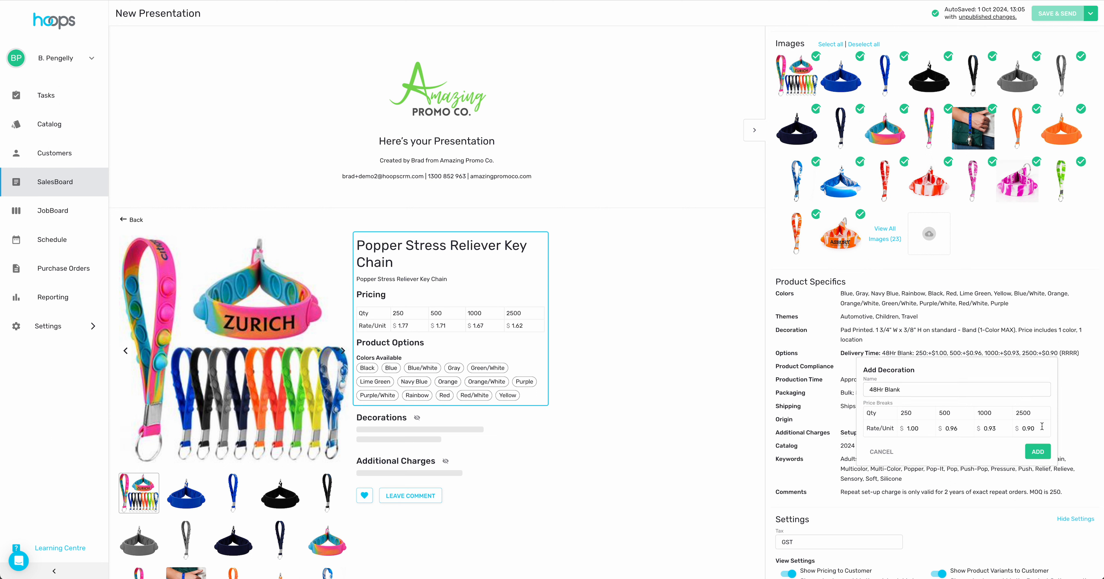
{"action": "left_click", "coordinate": [1040, 452]}
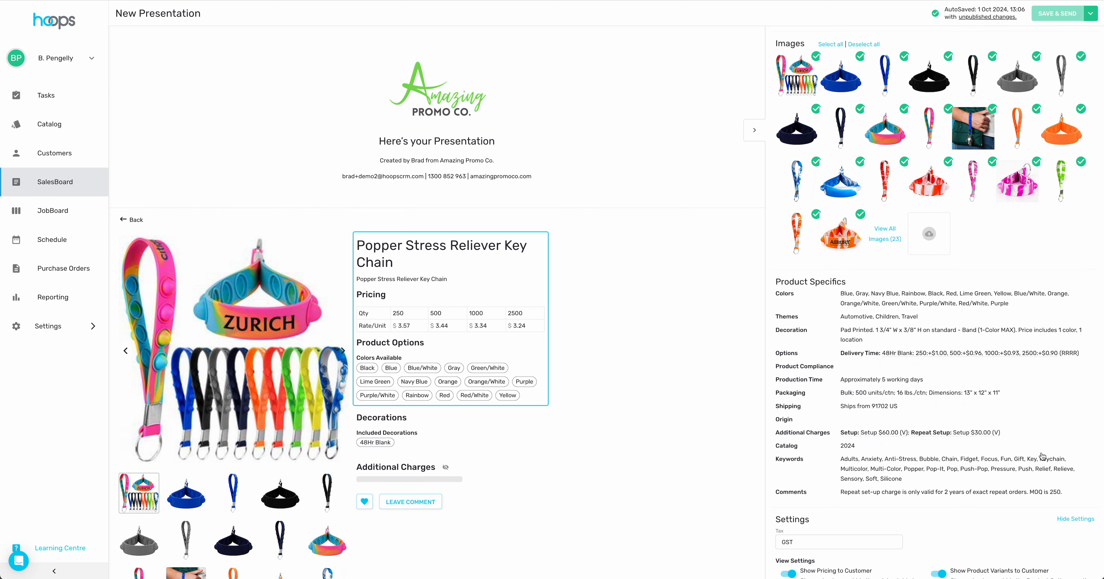
{"action": "left_click", "coordinate": [378, 443]}
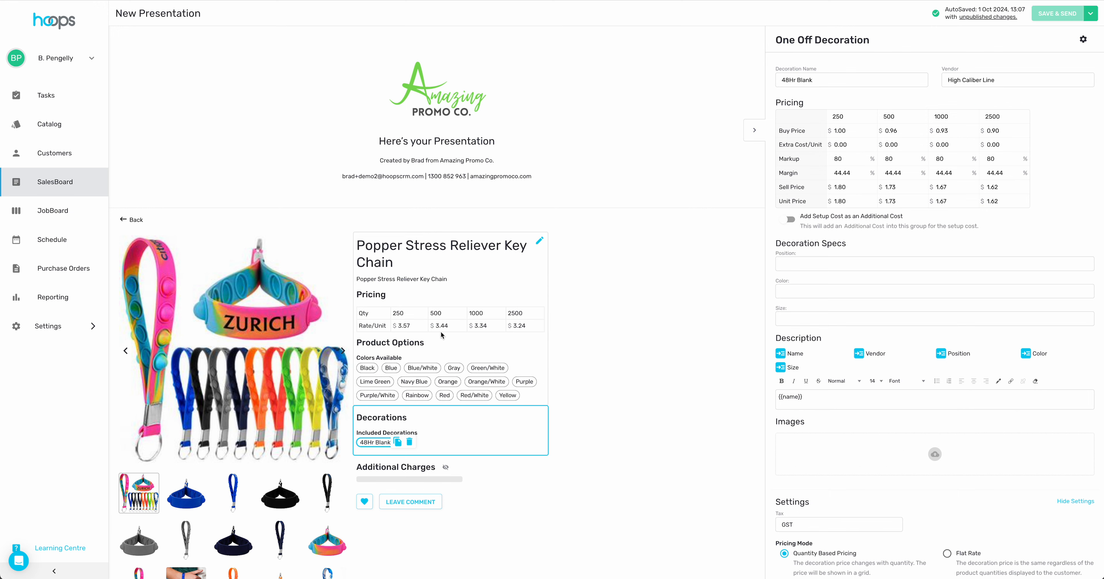
- Return to the Popper key chain's SAGE details and scroll down to Additional Charges
{"action": "left_click", "coordinate": [454, 276]}
{"action": "scroll", "coordinate": [976, 417], "scroll_direction": "down", "scroll_amount": 9}
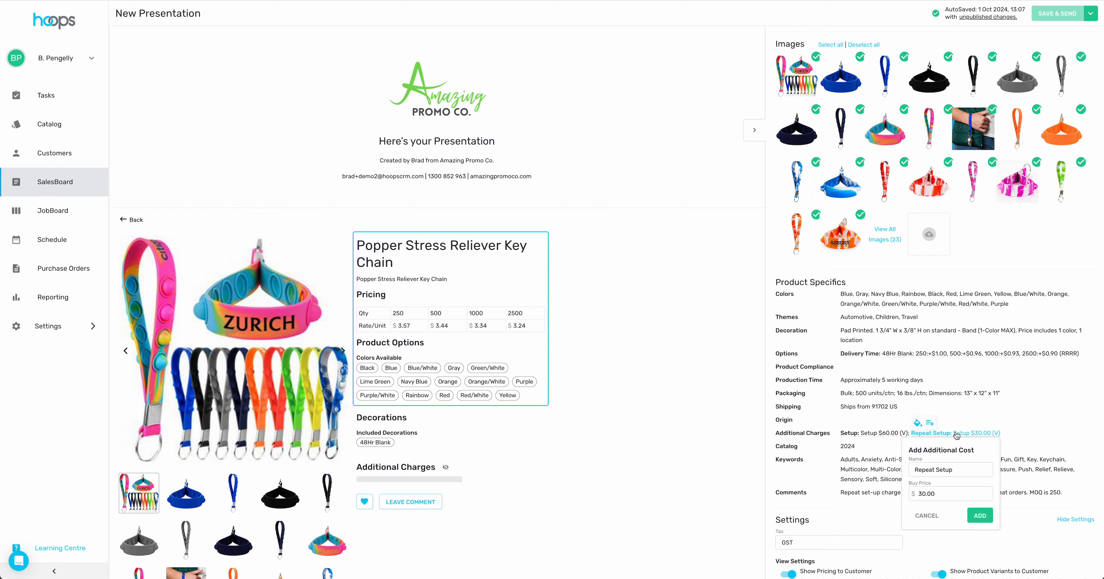
- Add the Repeat Setup charge as an additional cost, bringing rates to $3.69–$3.25, and go back to the product list
{"action": "left_click", "coordinate": [947, 404]}
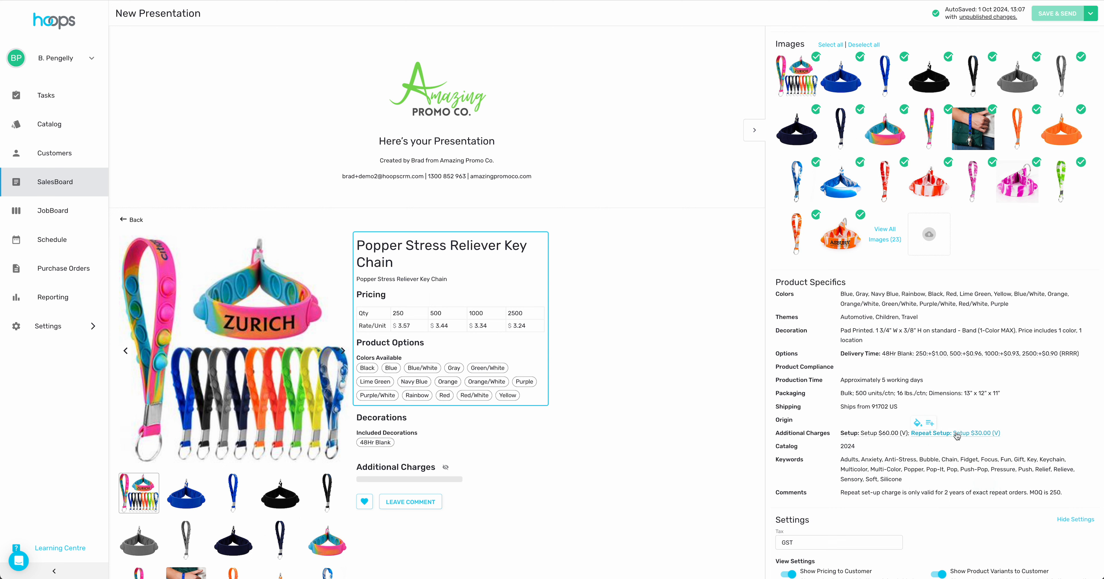
{"action": "left_click", "coordinate": [929, 424]}
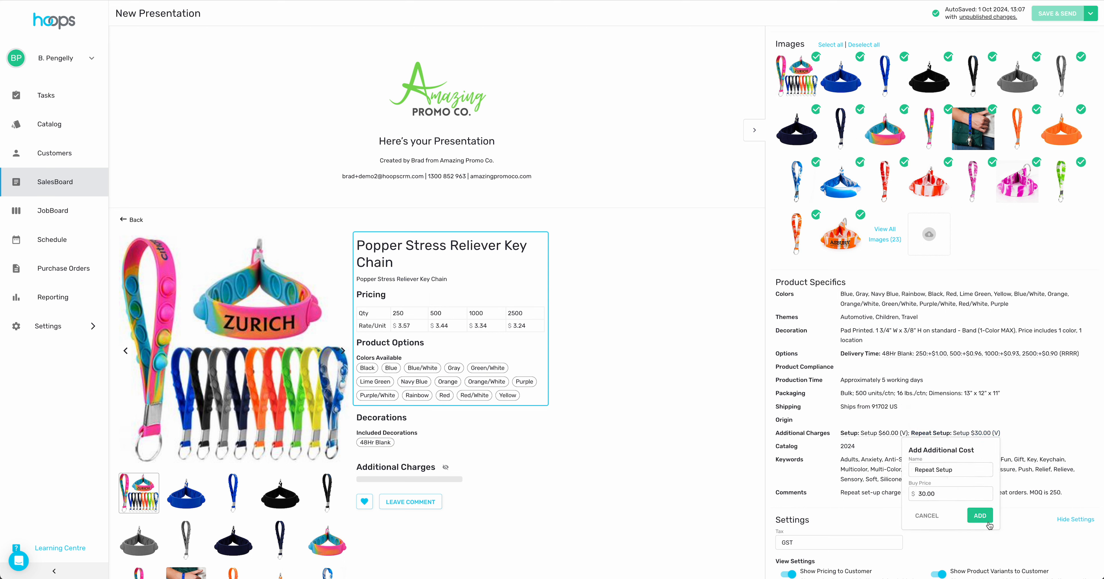
{"action": "left_click", "coordinate": [980, 516]}
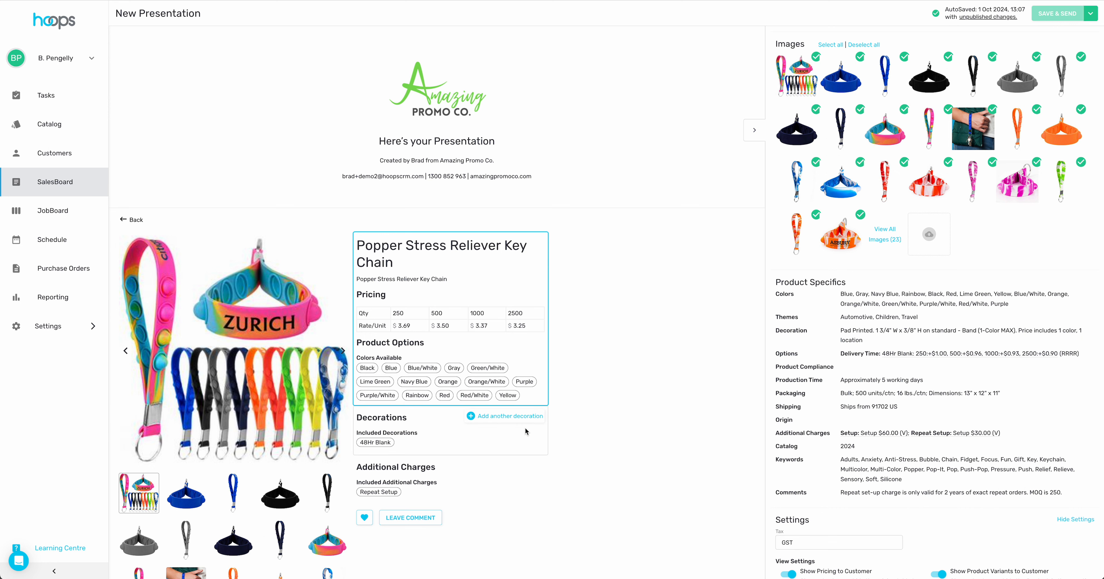
{"action": "left_click", "coordinate": [136, 220]}
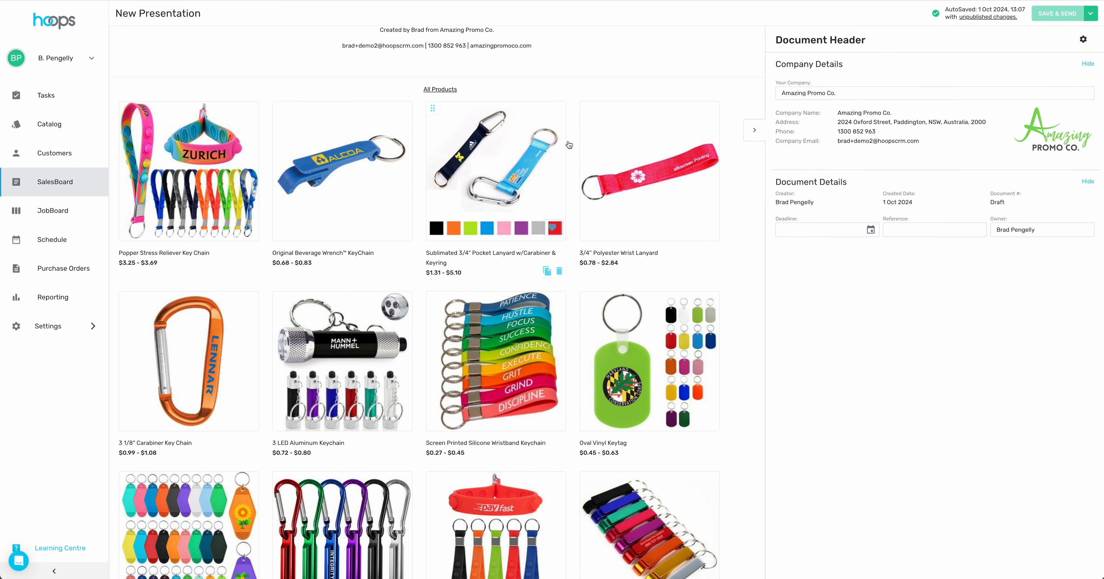
- Scroll down and back up through the All Products grid to review the twelve keychains
{"action": "scroll", "coordinate": [671, 161], "scroll_direction": "down", "scroll_amount": 5}
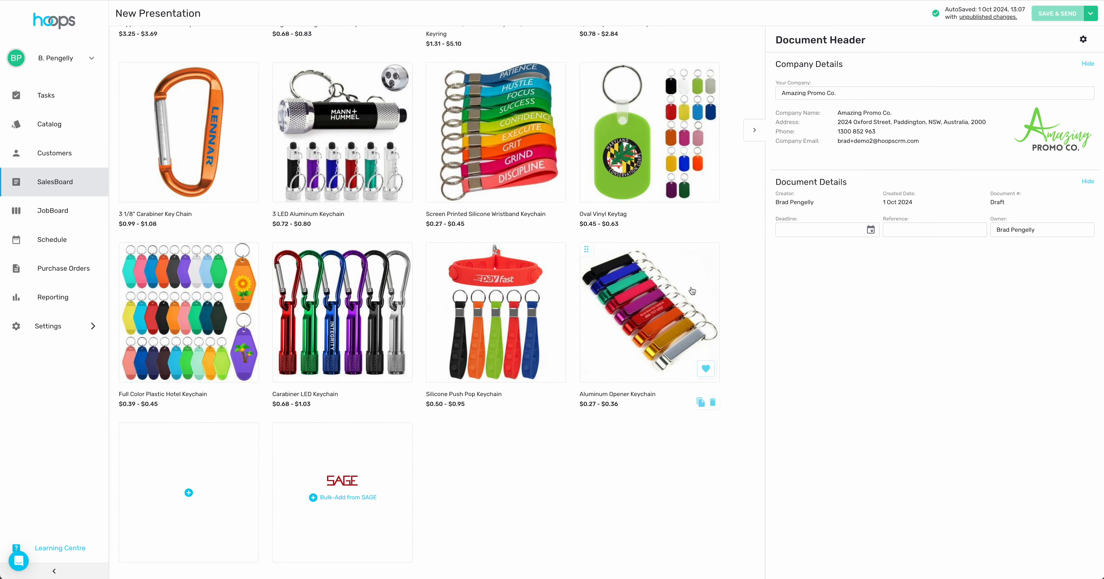
{"action": "scroll", "coordinate": [580, 191], "scroll_direction": "up", "scroll_amount": 8}
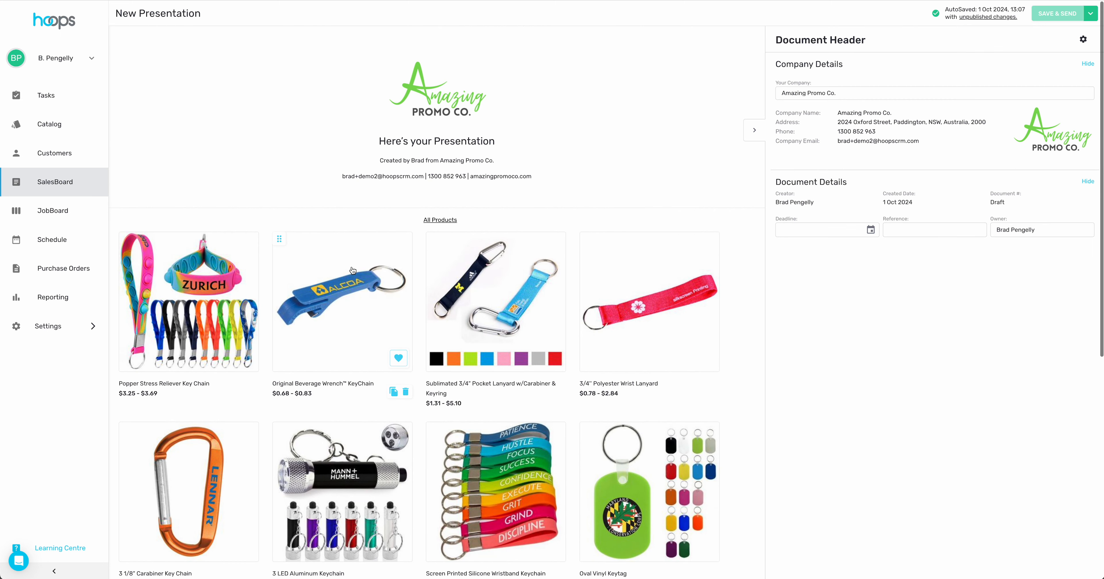